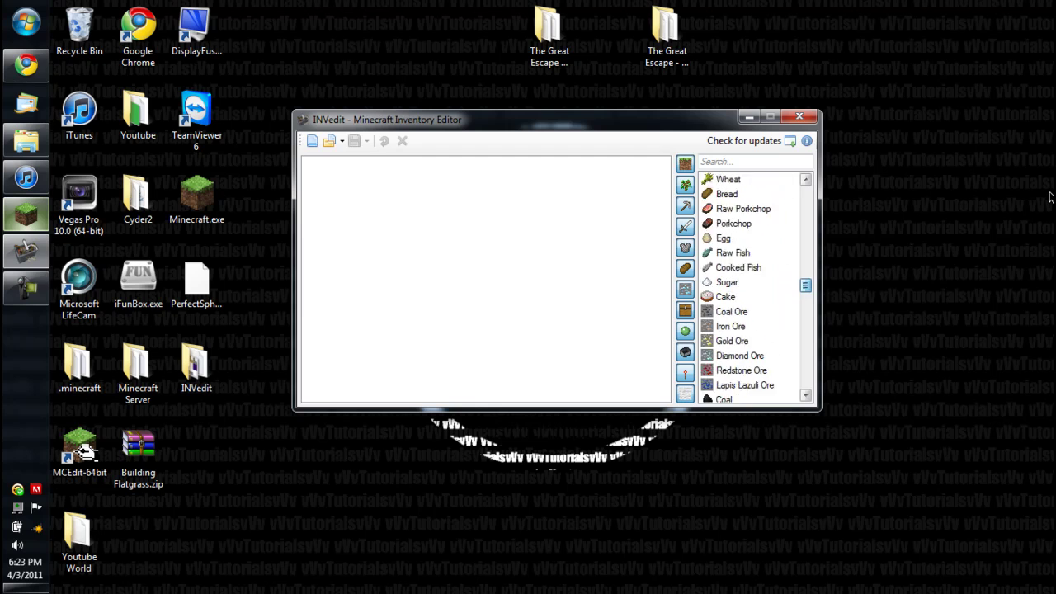
Step: Open the inventory of the "New World" save and place Stone and Grass in the first two hotbar slots
scroll(1050, 197, "up", 20)
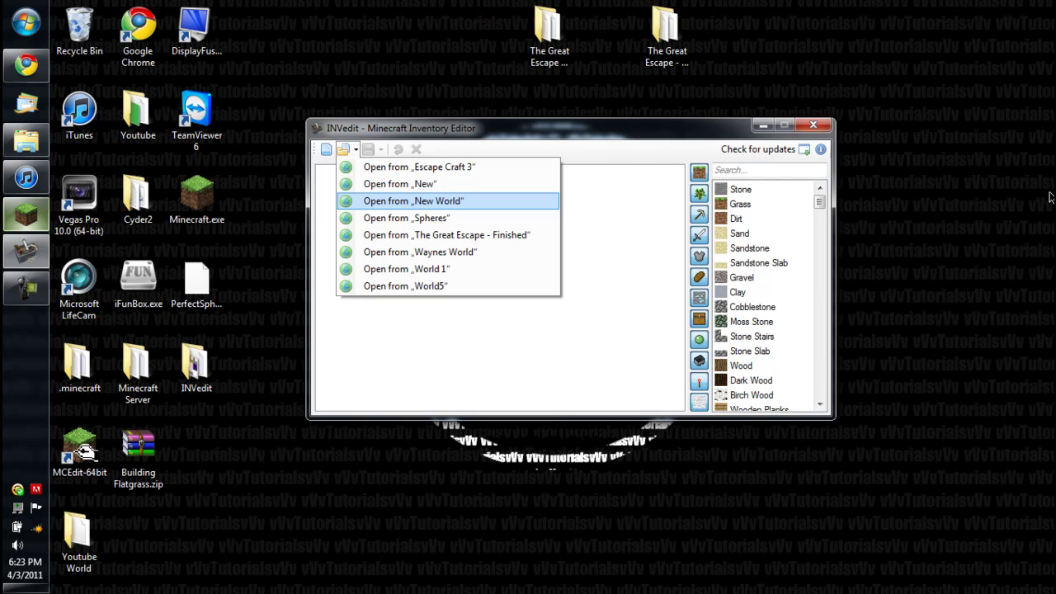
key("Return")
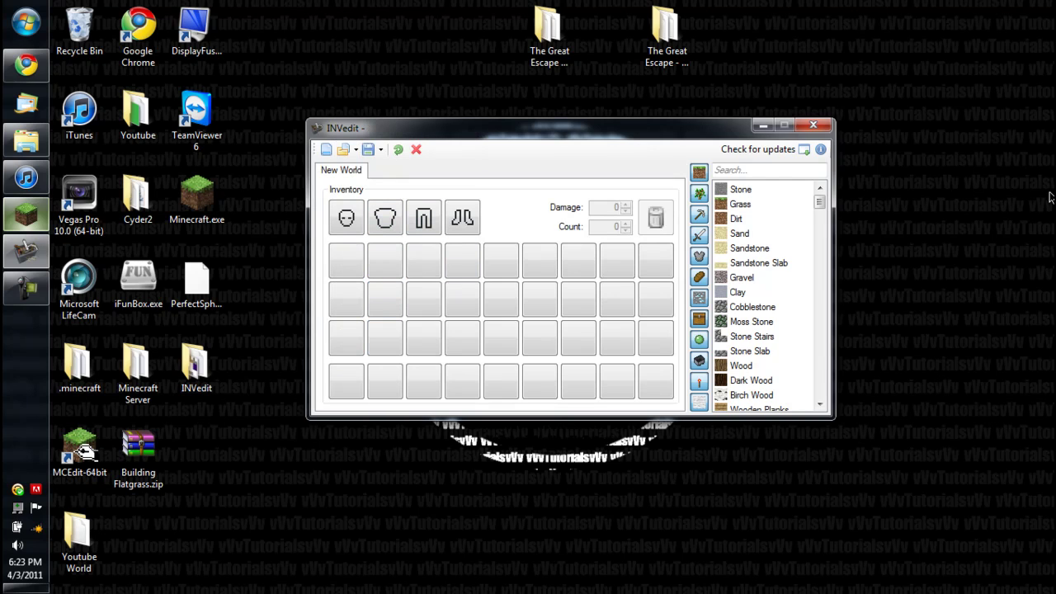
key("Tab")
left_click_drag(741, 190, 347, 381)
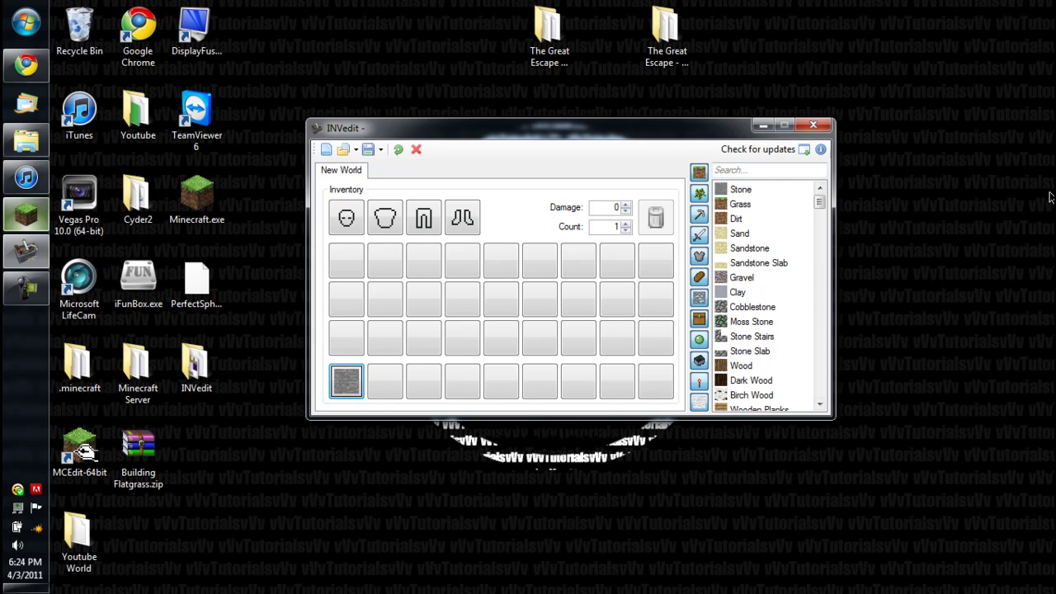
key("Down")
key("Return")
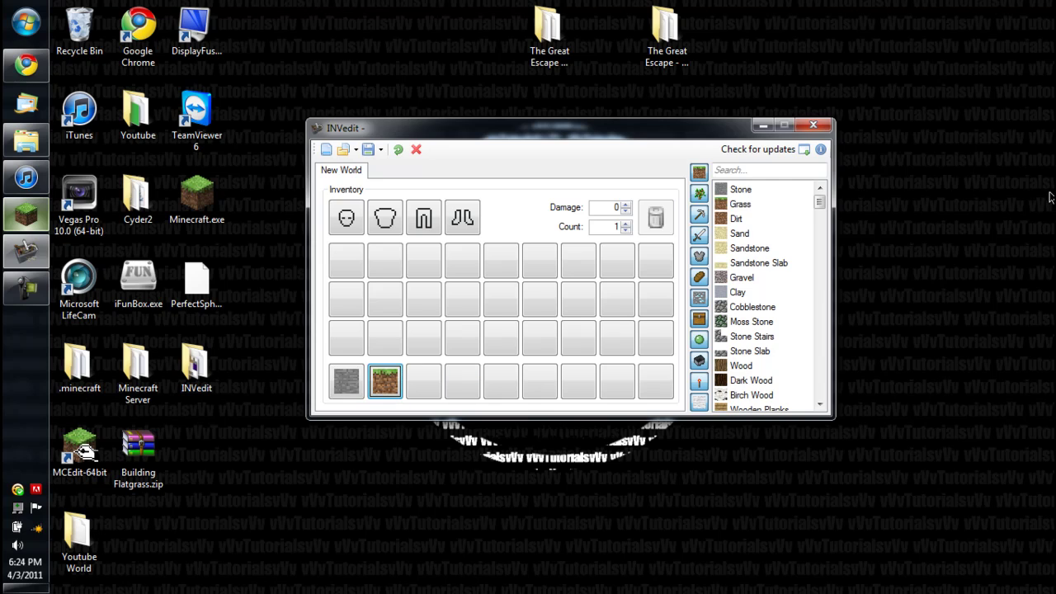
Step: Add Sand to the third hotbar slot and Gravel to the fourth
key("Down")
key("Down")
key("Return")
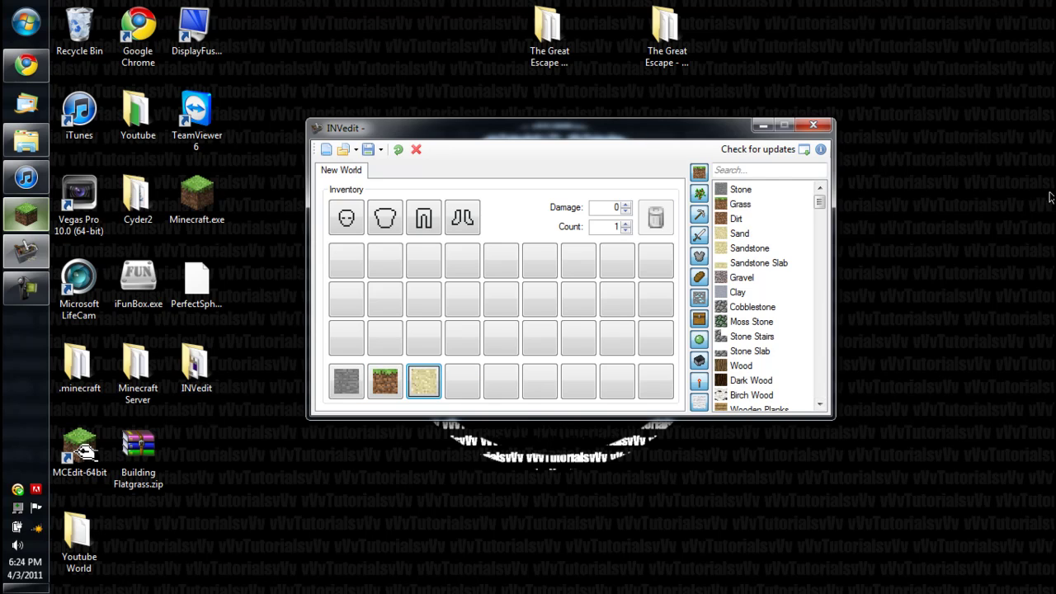
key("Down")
key("Down")
key("Down")
key("Return")
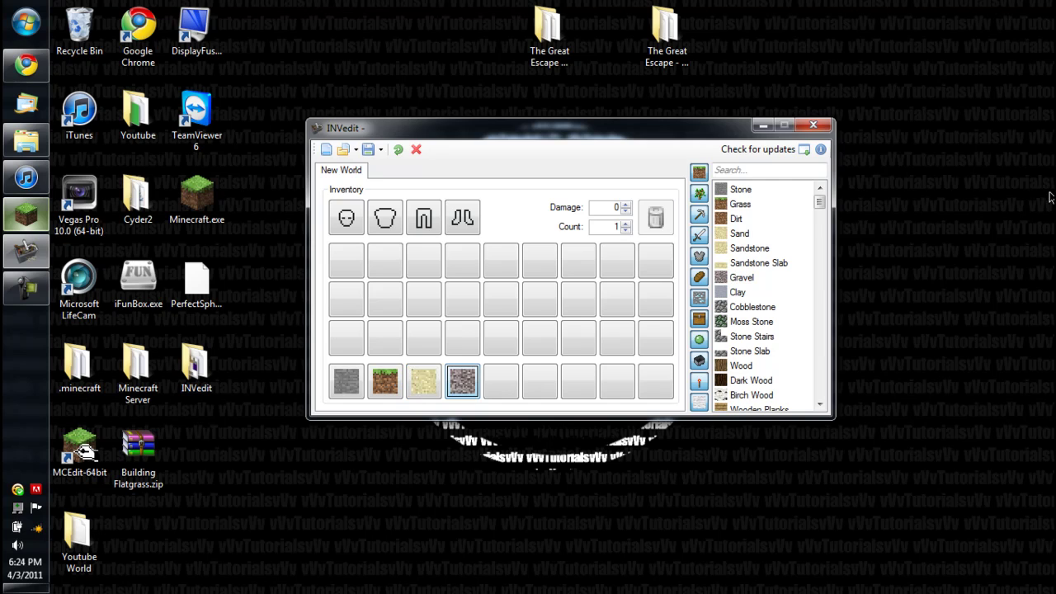
Step: Add Stone Stairs to the fifth hotbar slot and Wood to the sixth
key("Down")
key("Down")
key("Down")
key("Down")
key("Return")
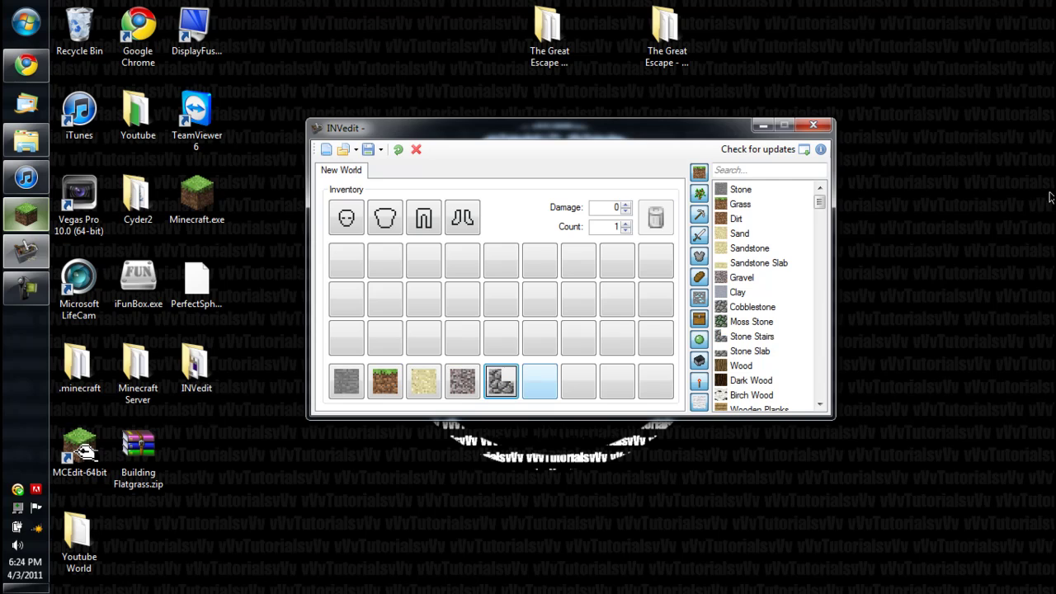
key("Down")
key("Down")
key("Return")
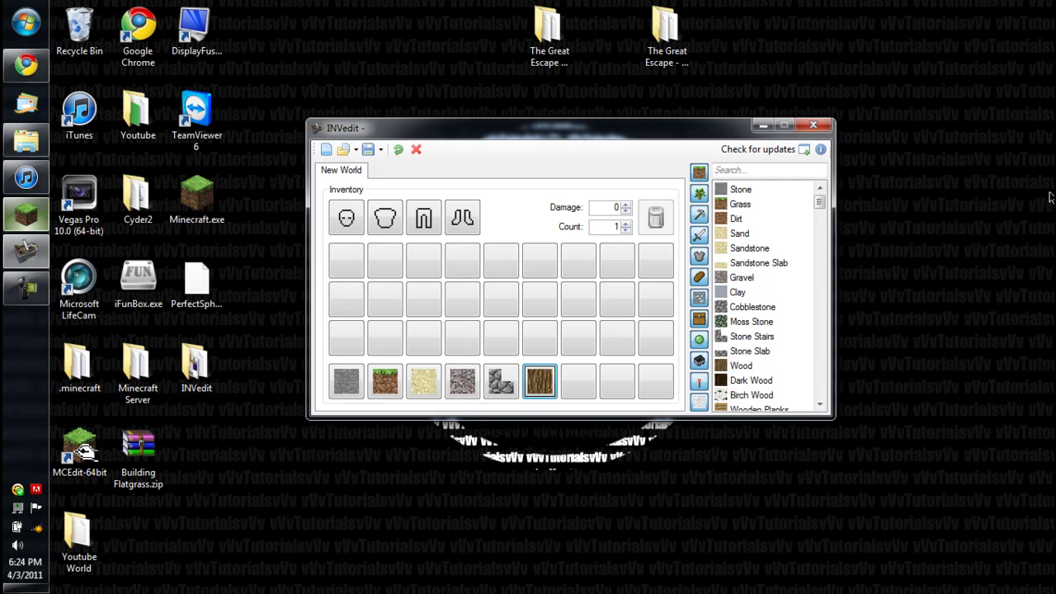
Step: Fill the last three hotbar slots with TNT, Rail and Minecart
left_click(700, 320)
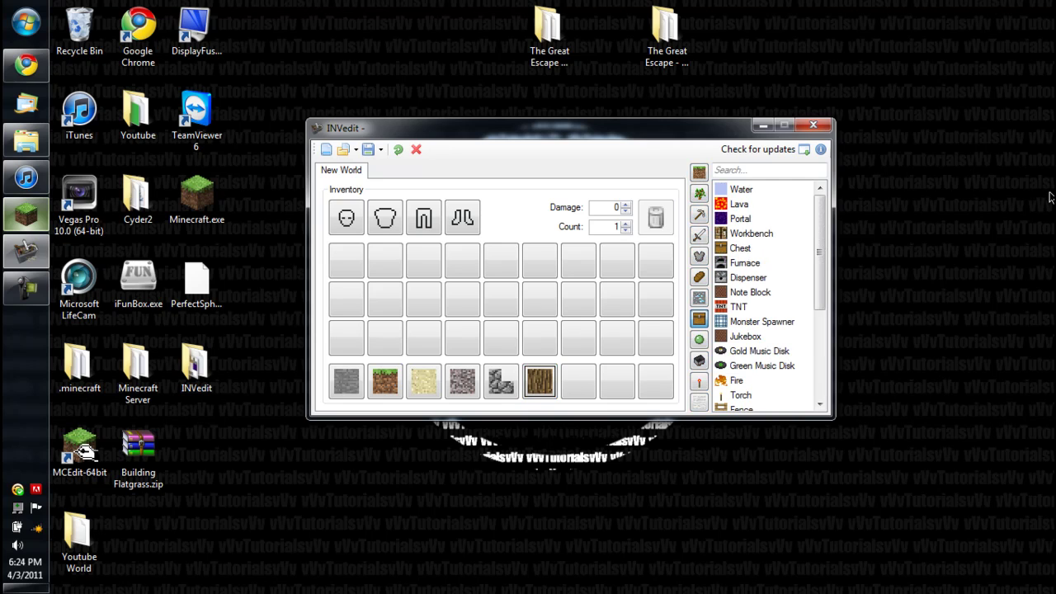
left_click_drag(739, 307, 578, 381)
left_click(700, 214)
left_click(700, 235)
left_click(699, 173)
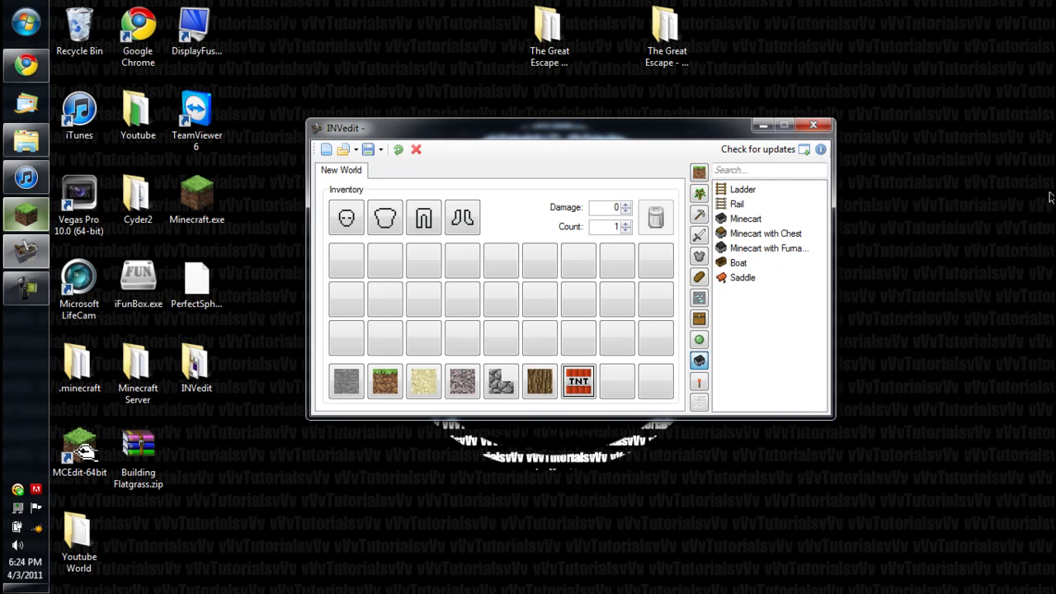
key("Return")
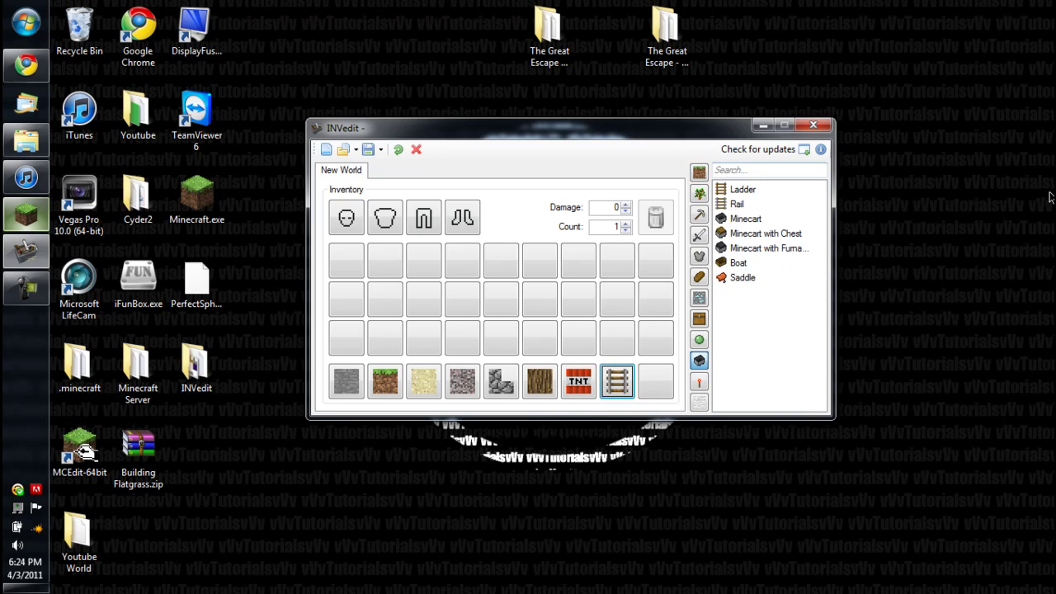
left_click_drag(746, 219, 656, 381)
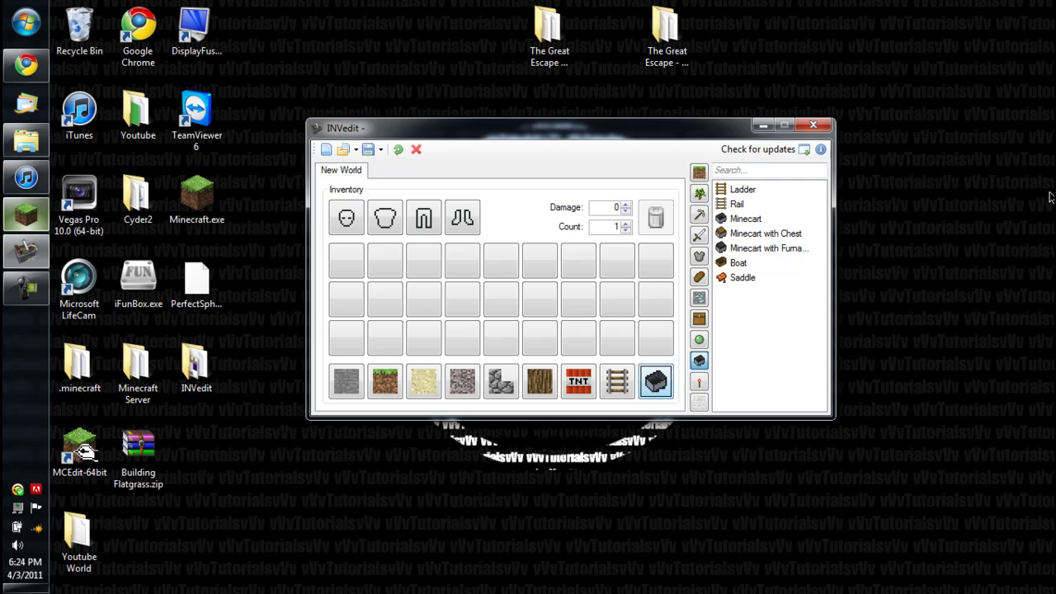
Step: Set the count of the Stone stack in the first hotbar slot to 255
left_click(347, 381)
key("Tab")
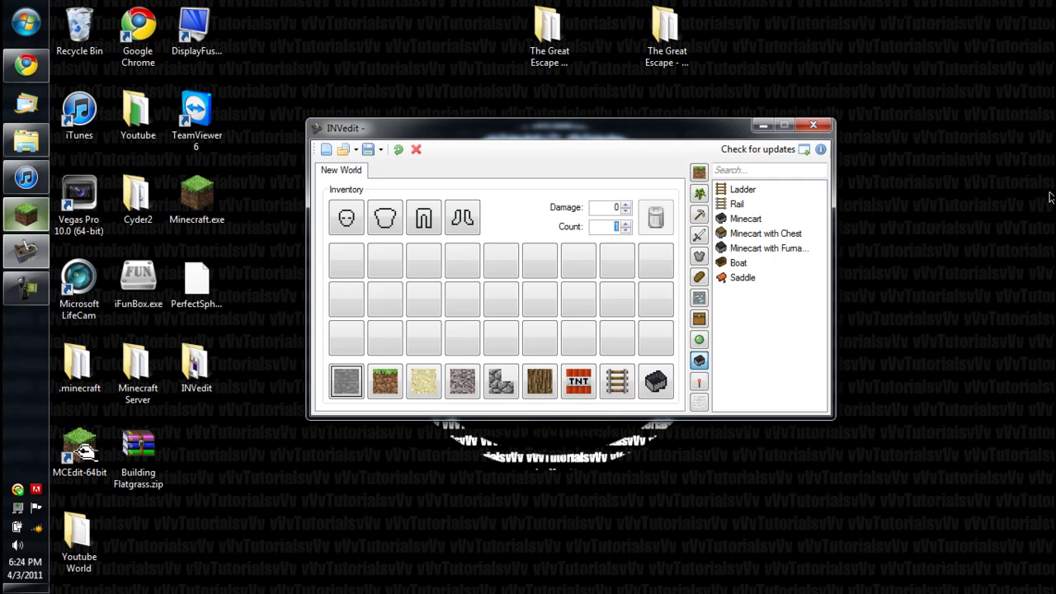
left_click_drag(545, 127, 522, 156)
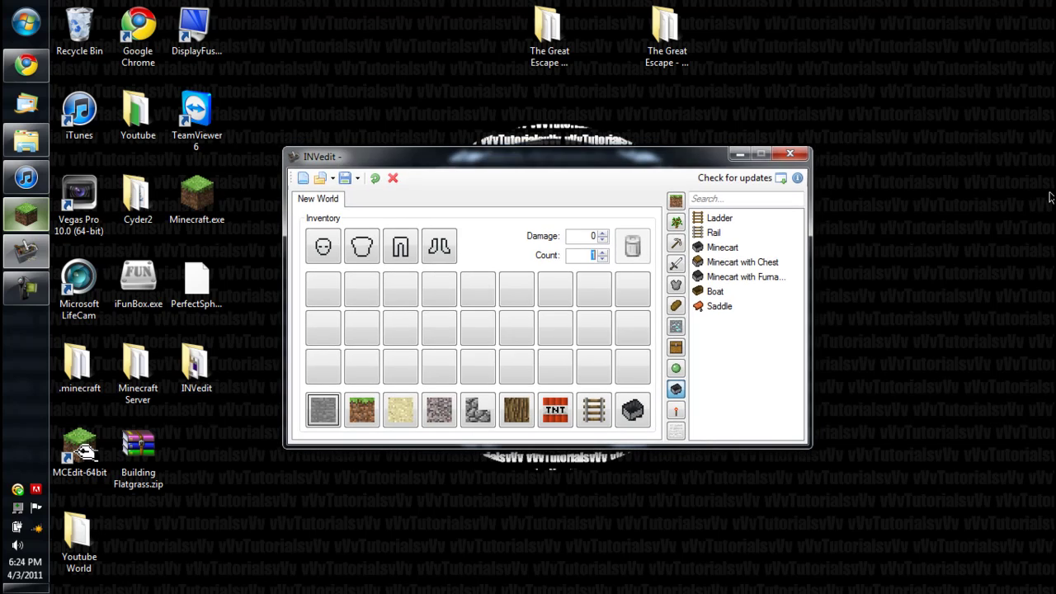
type("255")
key("Return")
Step: Set the count of the Grass stack in the second hotbar slot to 255
left_click(361, 410)
left_click_drag(588, 256, 644, 260)
type("254")
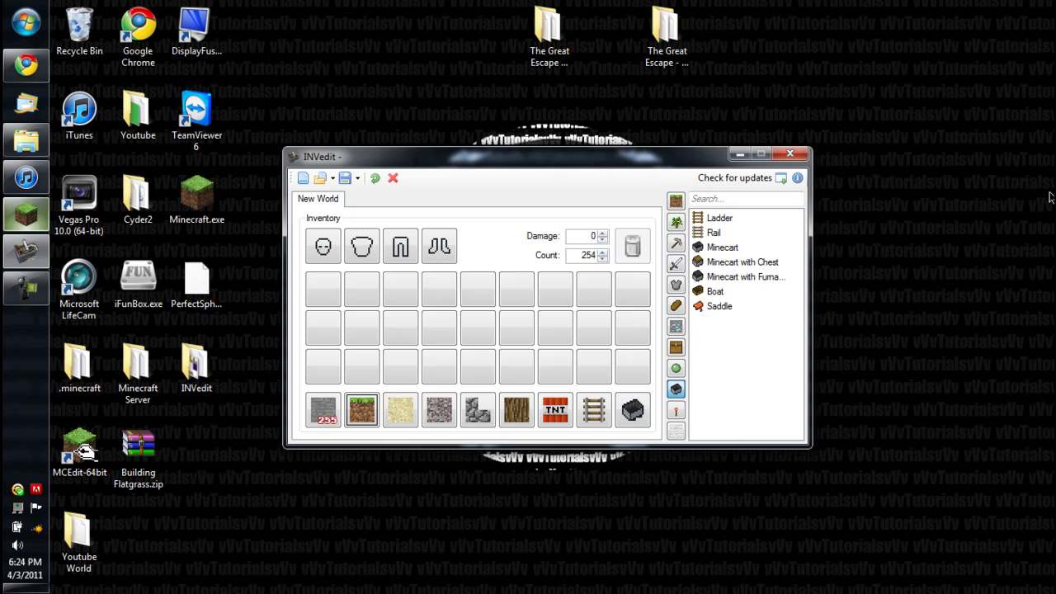
key("BackSpace")
key("BackSpace")
key("BackSpace")
type("255")
Step: Set the counts of the Sand and Gravel stacks to 255 each
left_click(400, 410)
double_click(593, 256)
type("2555")
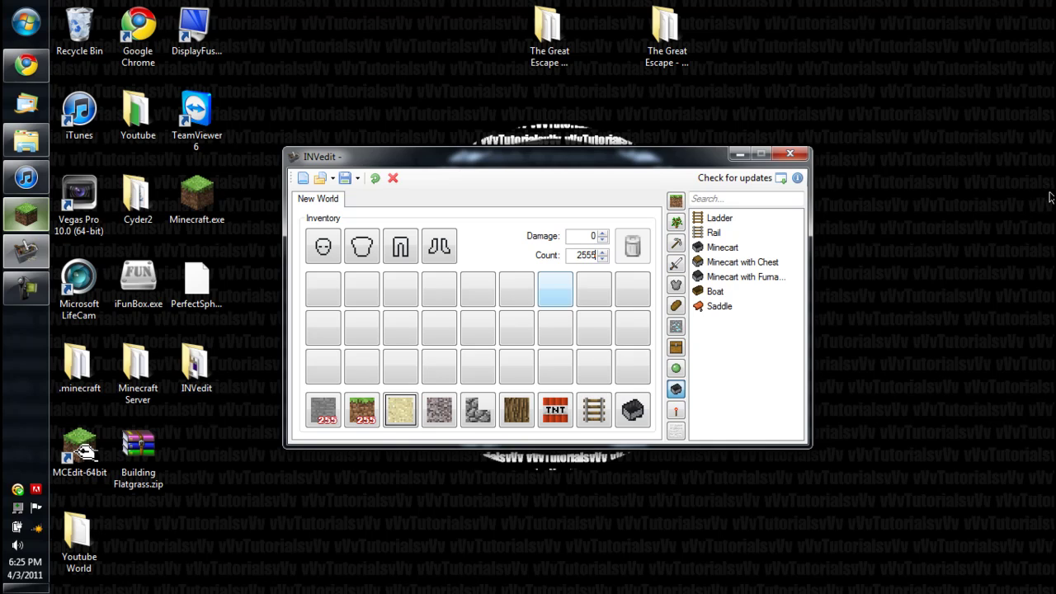
left_click(477, 410)
left_click(439, 410)
type("24")
key("BackSpace")
type("55")
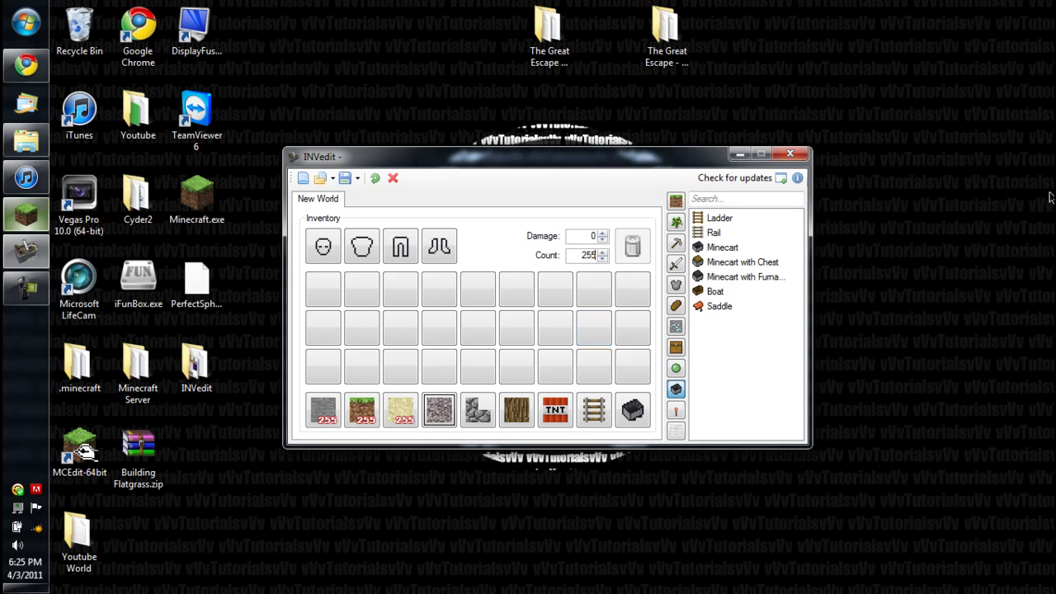
key("Return")
Step: Set the counts of the Stone Stairs and Wood stacks to 255 each
left_click(478, 410)
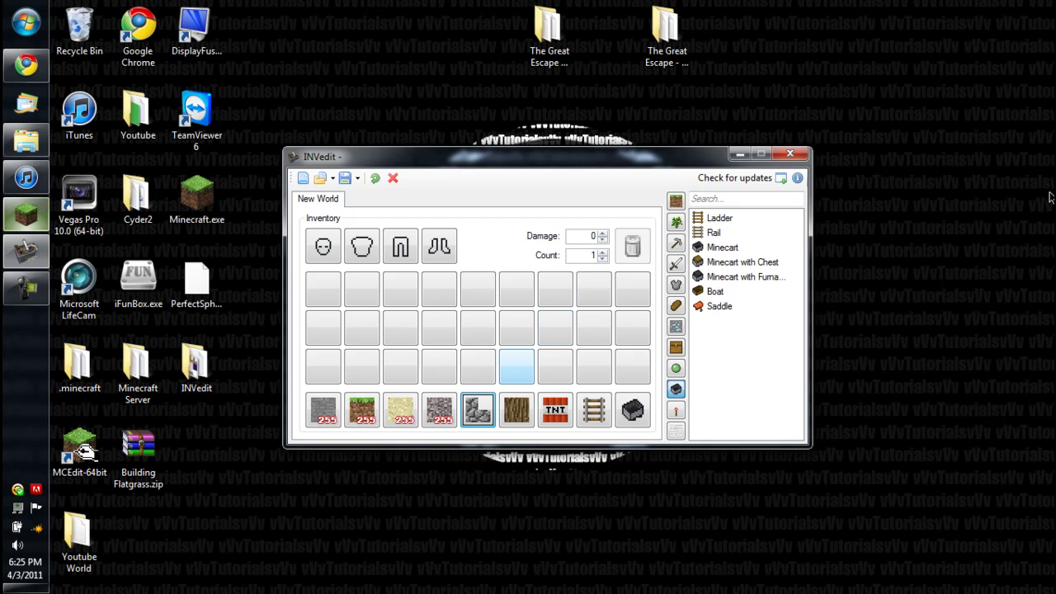
key("Tab")
key("BackSpace")
type("255")
left_click(517, 410)
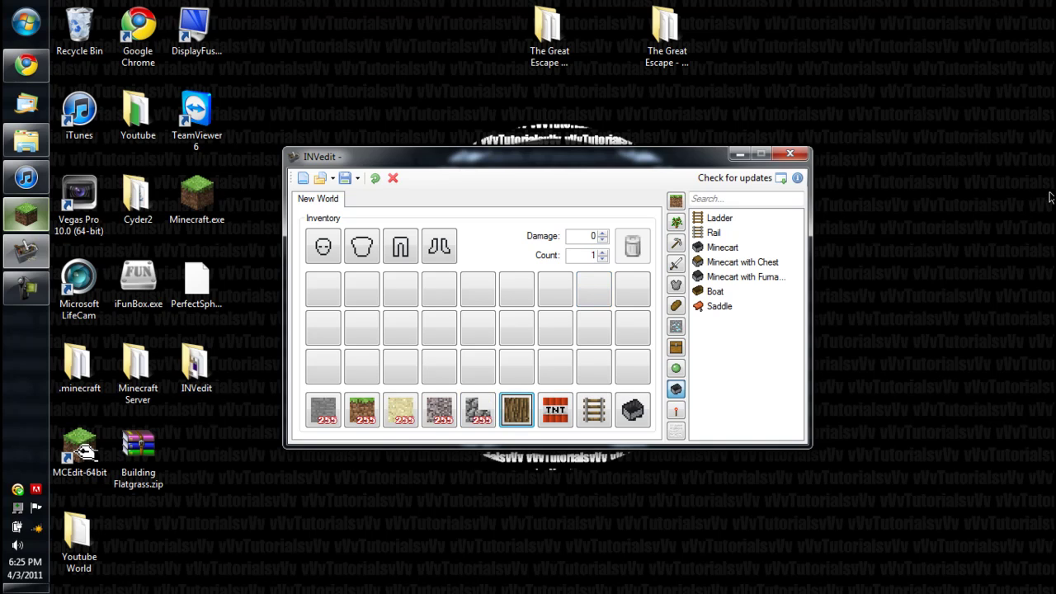
left_click_drag(589, 256, 676, 264)
type("255")
key("Return")
Step: Set the count of the TNT stack to 255
key("Tab")
key("Tab")
key("BackSpace")
type("255")
key("Return")
Step: Try a count of 255 on the item in the eighth hotbar slot and reset it to 1
key("Tab")
key("Tab")
key("BackSpace")
type("255")
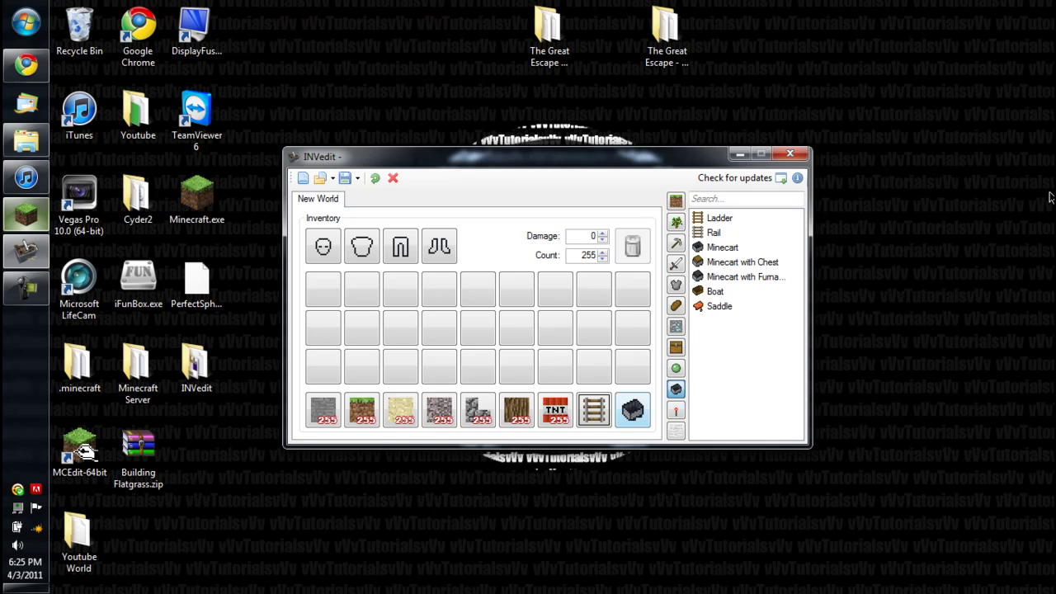
key("Return")
key("Tab")
key("Tab")
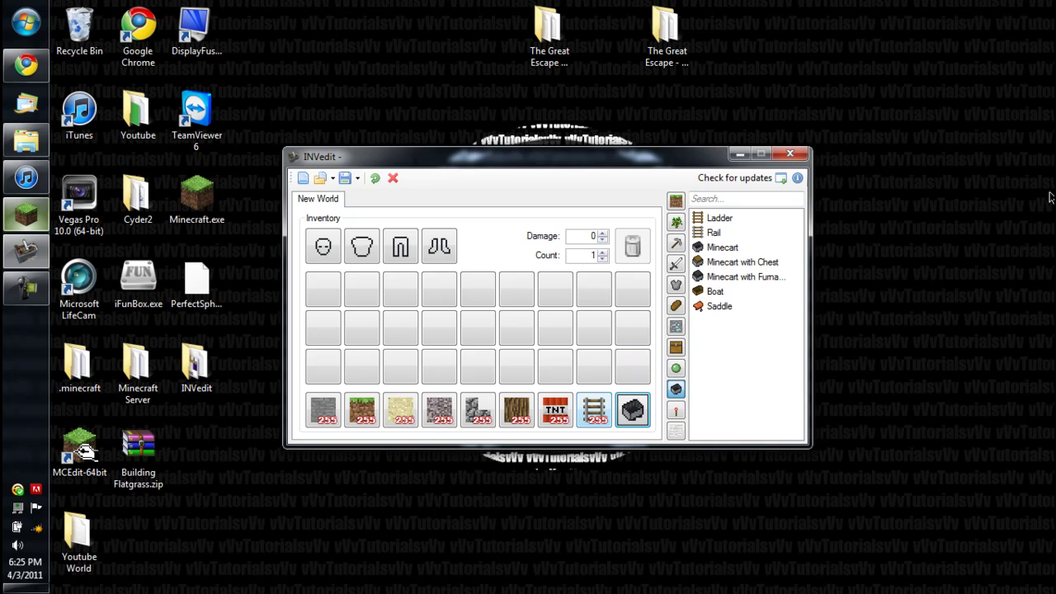
key("shift+Tab")
key("shift+Tab")
type("1")
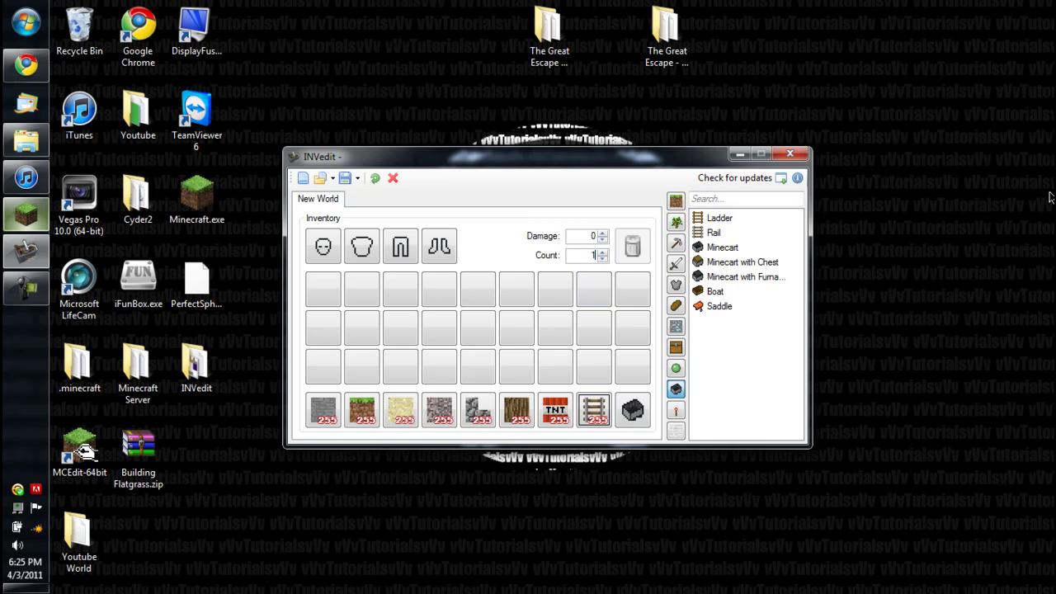
Step: Set the Minecart count to 255 and the count of the item in the eighth hotbar slot to 10
left_click(633, 410)
left_click_drag(584, 255, 598, 255)
type("255")
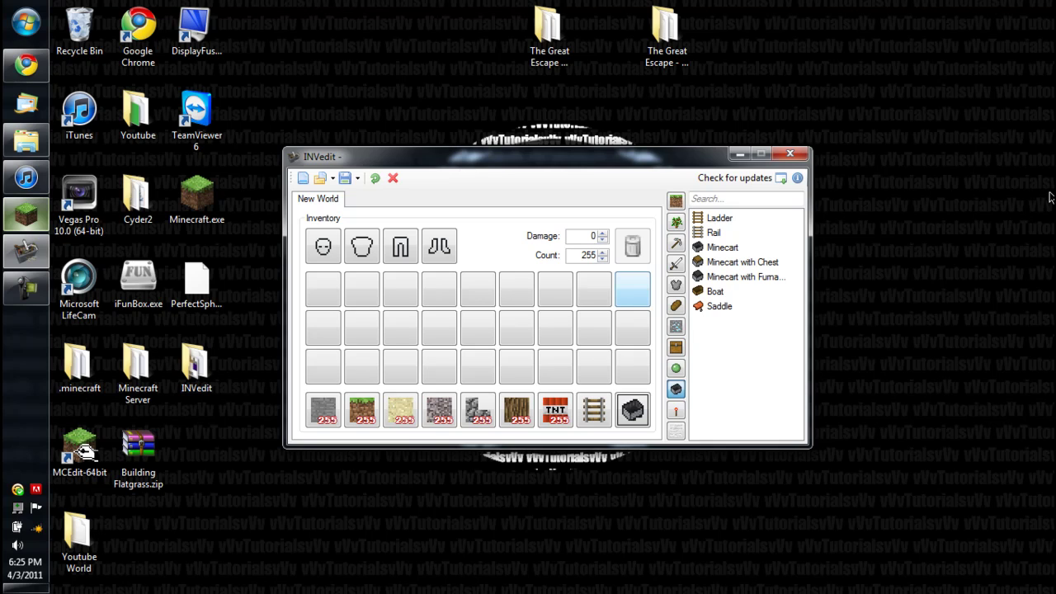
left_click(594, 410)
key("Tab")
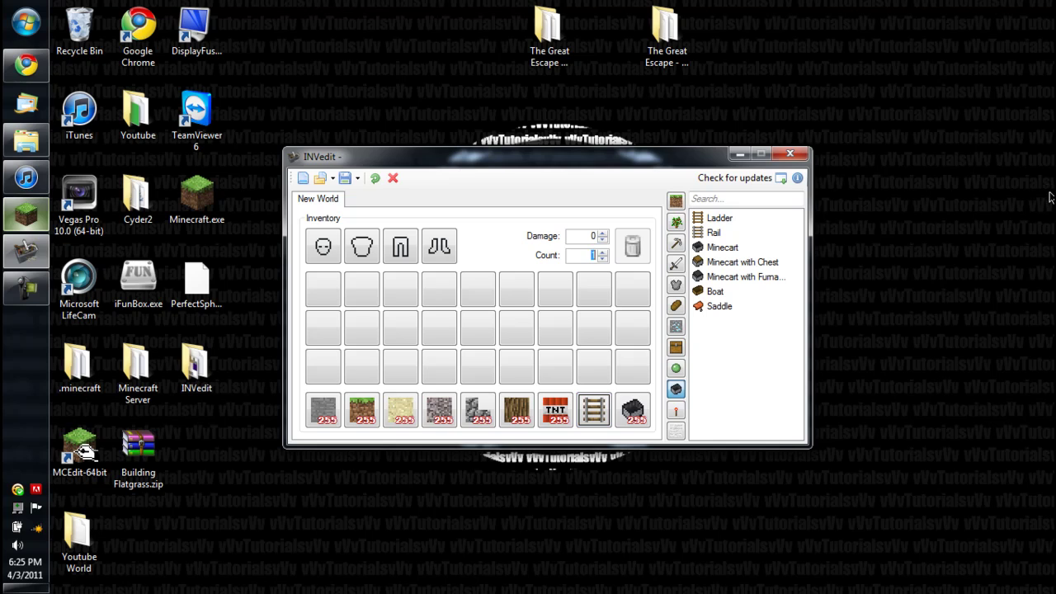
key("BackSpace")
type("10")
Step: Look through the item categories, including building blocks, armor and transportation, to see which items are available
left_click(676, 201)
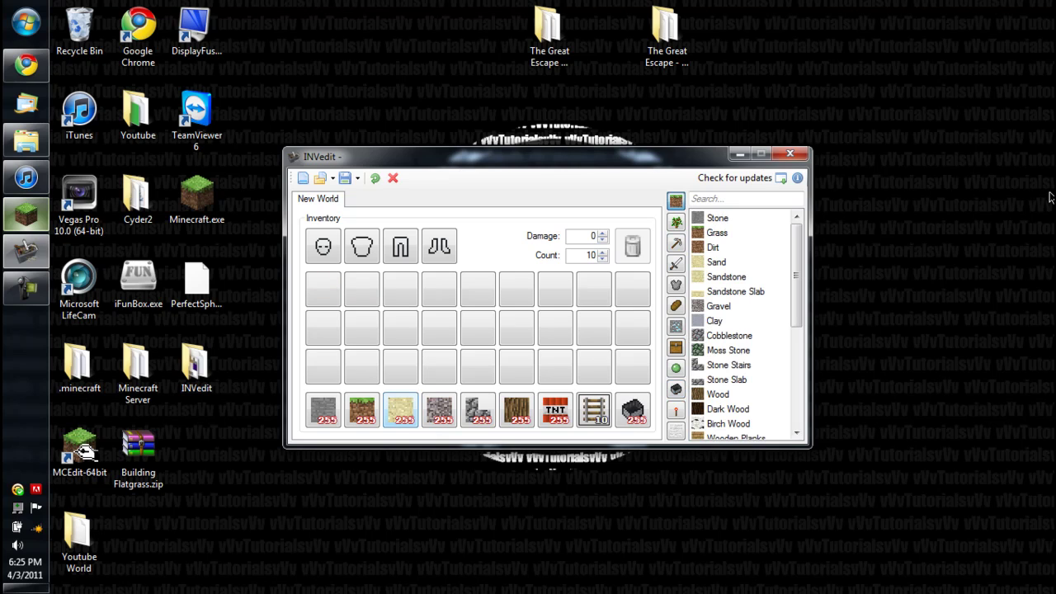
mouse_move(439, 410)
left_mouse_down()
mouse_move(439, 366)
mouse_move(439, 410)
left_mouse_up()
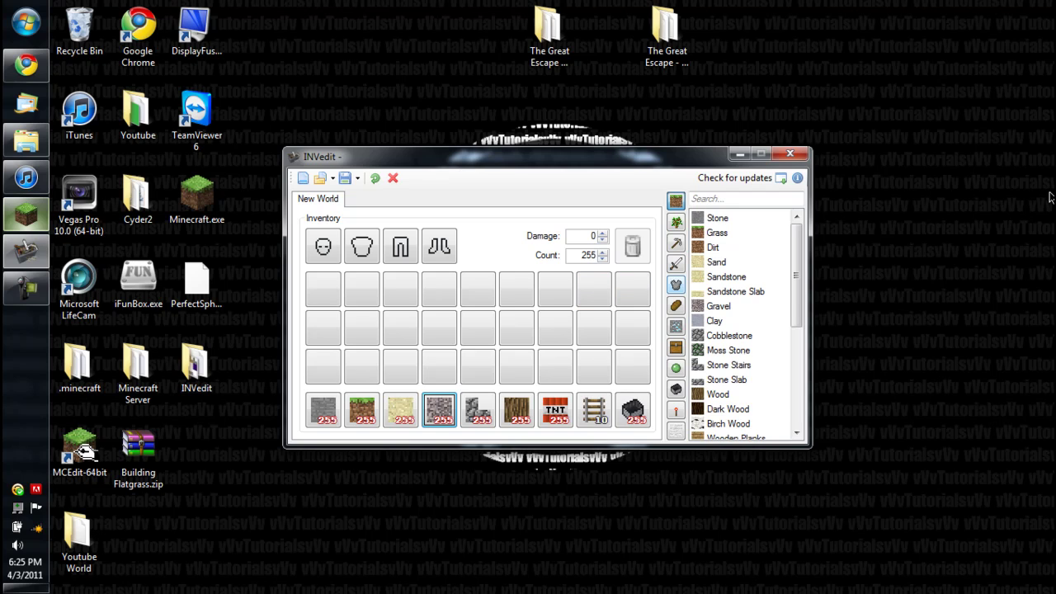
left_click(676, 285)
left_click(675, 431)
left_click(676, 410)
left_click(676, 390)
left_click(676, 369)
left_click(676, 389)
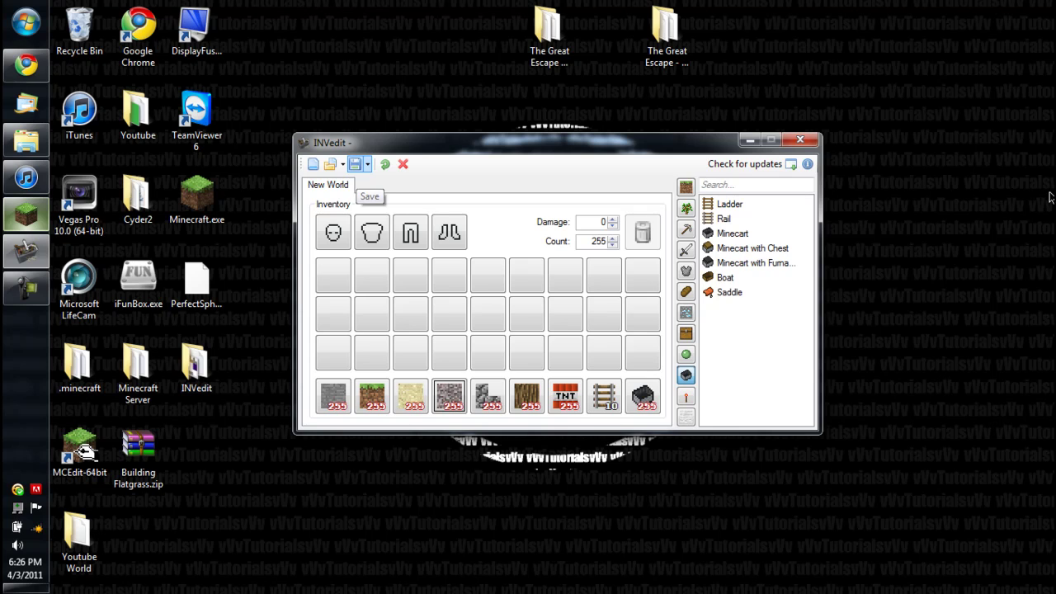
Step: Save the edited inventory to the "New World" save
left_click(368, 164)
left_click(368, 164)
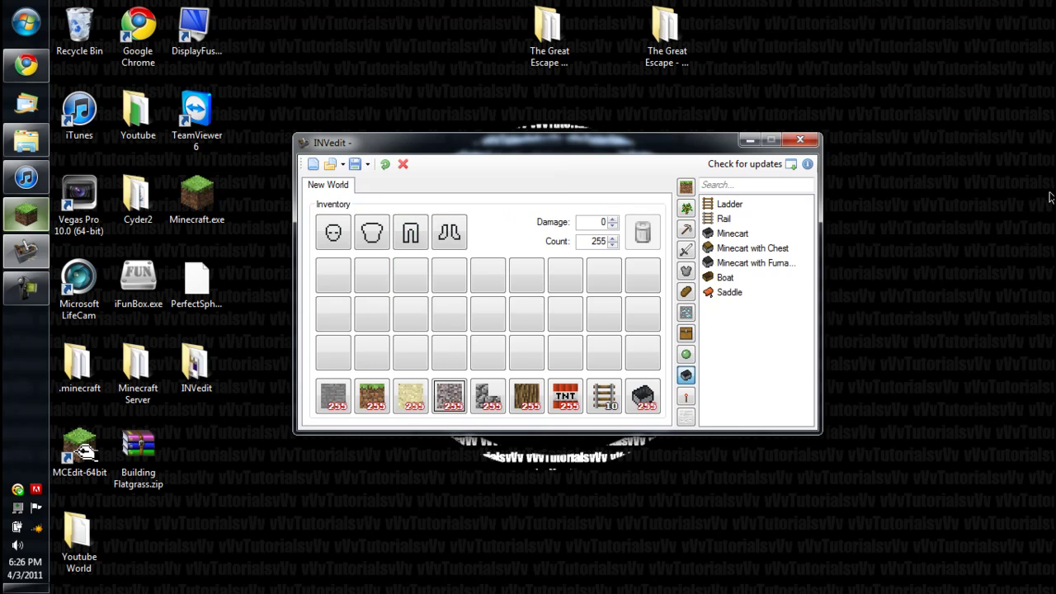
left_click(368, 164)
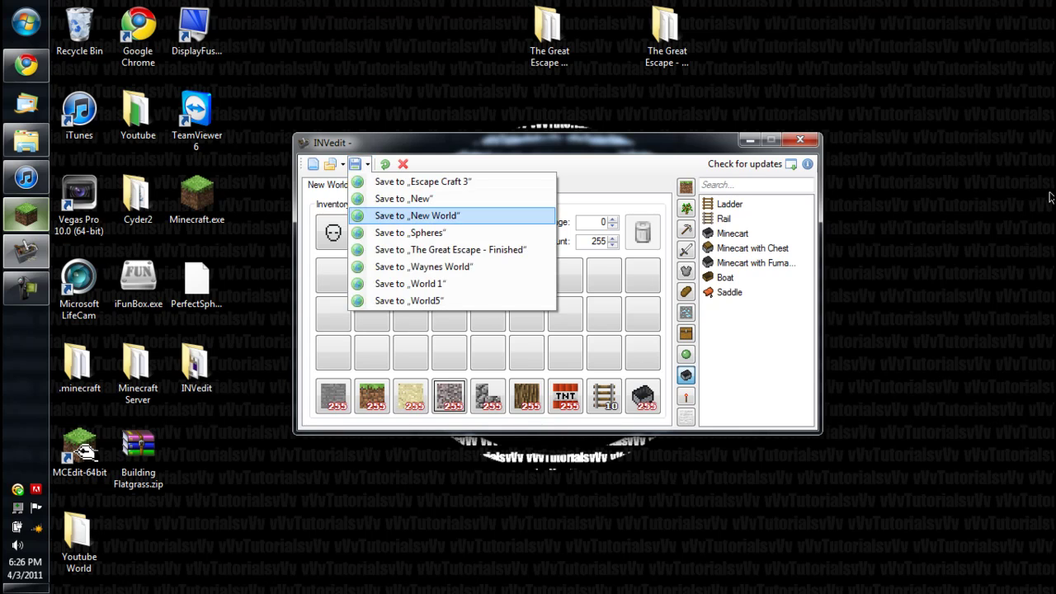
key("Return")
mouse_move(429, 143)
left_mouse_down()
mouse_move(441, 138)
mouse_move(420, 141)
left_mouse_up()
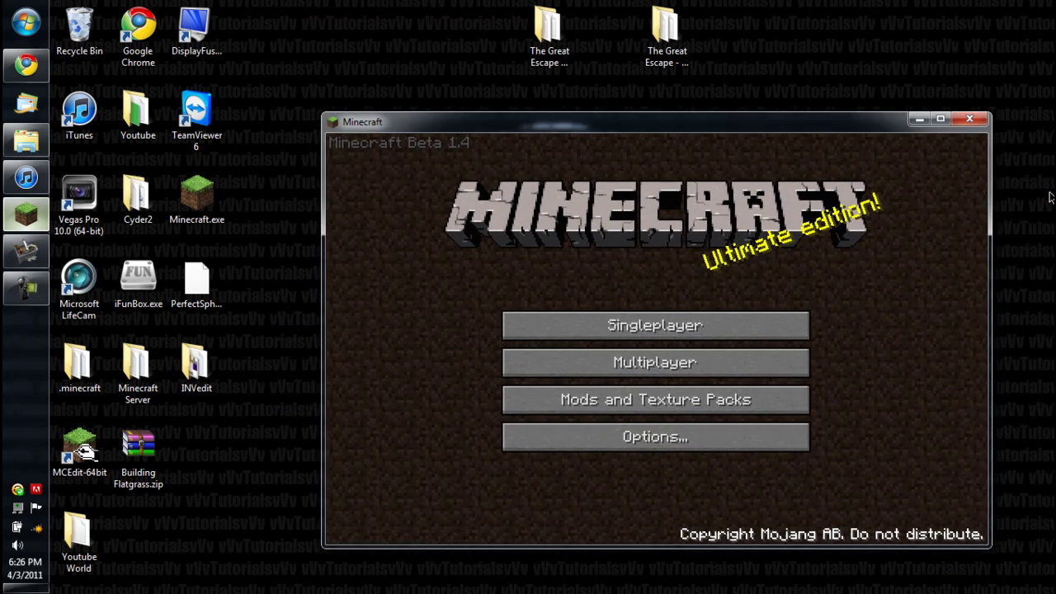
Step: Switch to Minecraft and load the edited world in singleplayer
left_click_drag(562, 122, 458, 104)
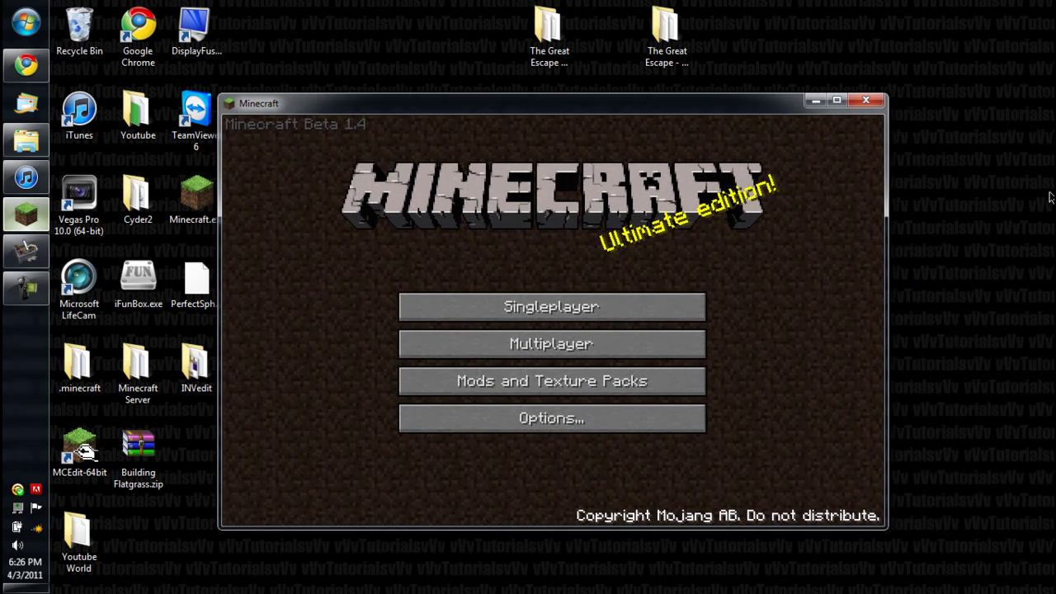
left_click(552, 307)
double_click(528, 188)
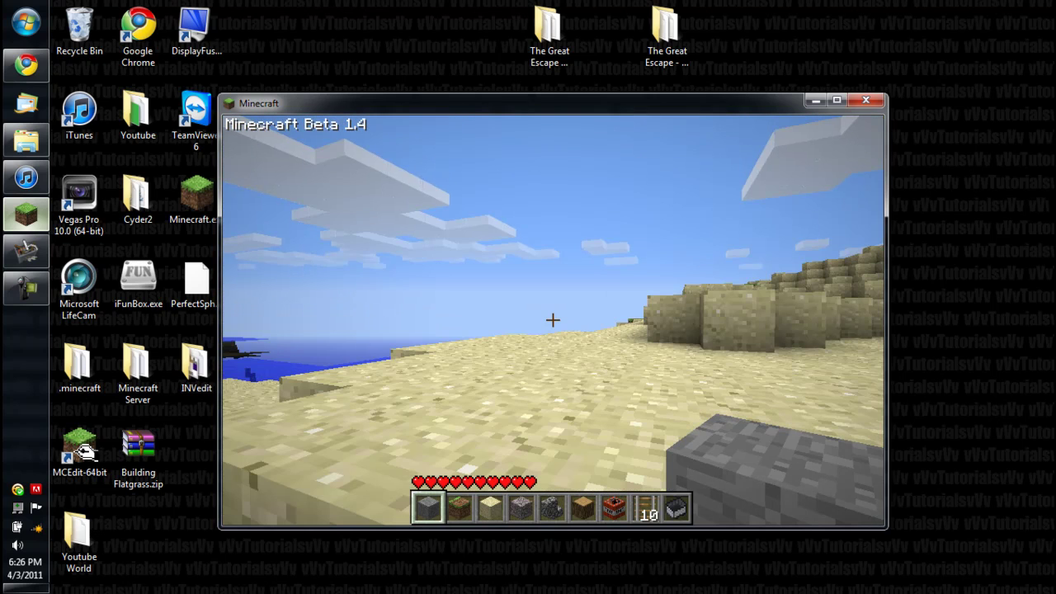
Step: Set the render distance to Tiny and change the graphics mode from Fancy in the video settings, and return to the game
key("Escape")
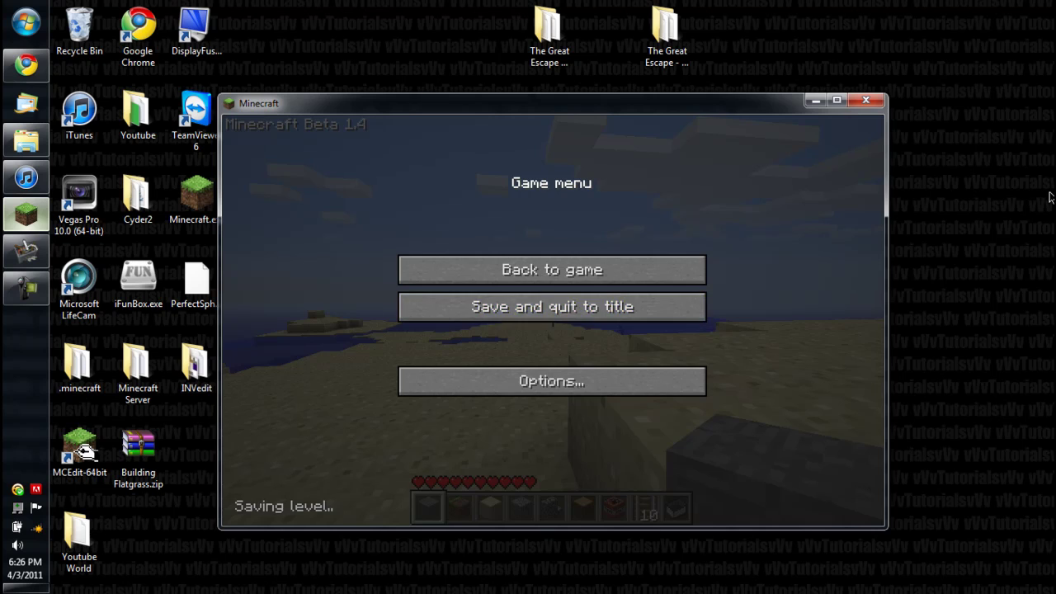
left_click(551, 381)
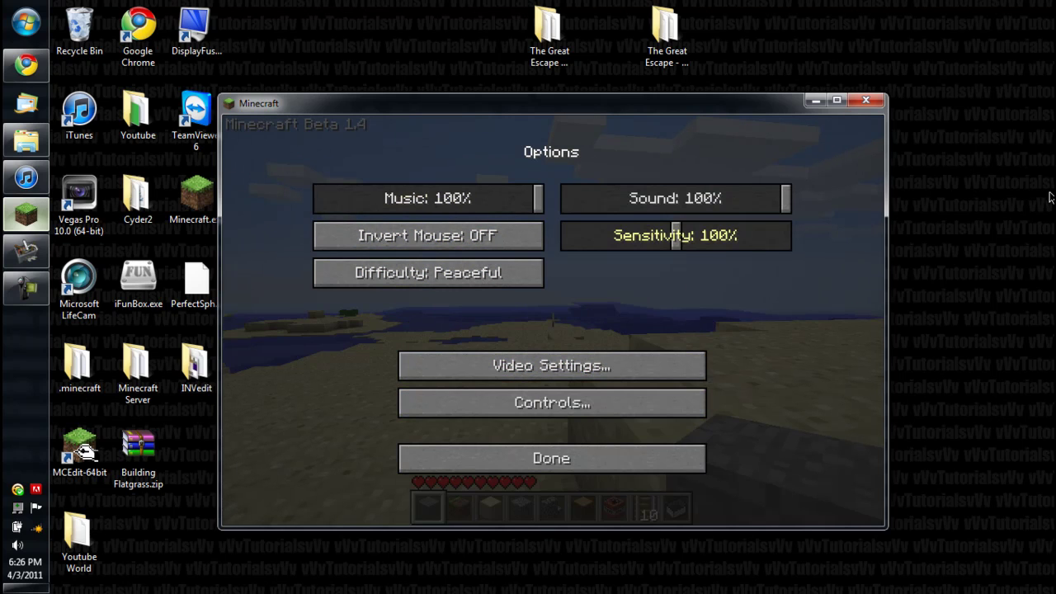
left_click(551, 365)
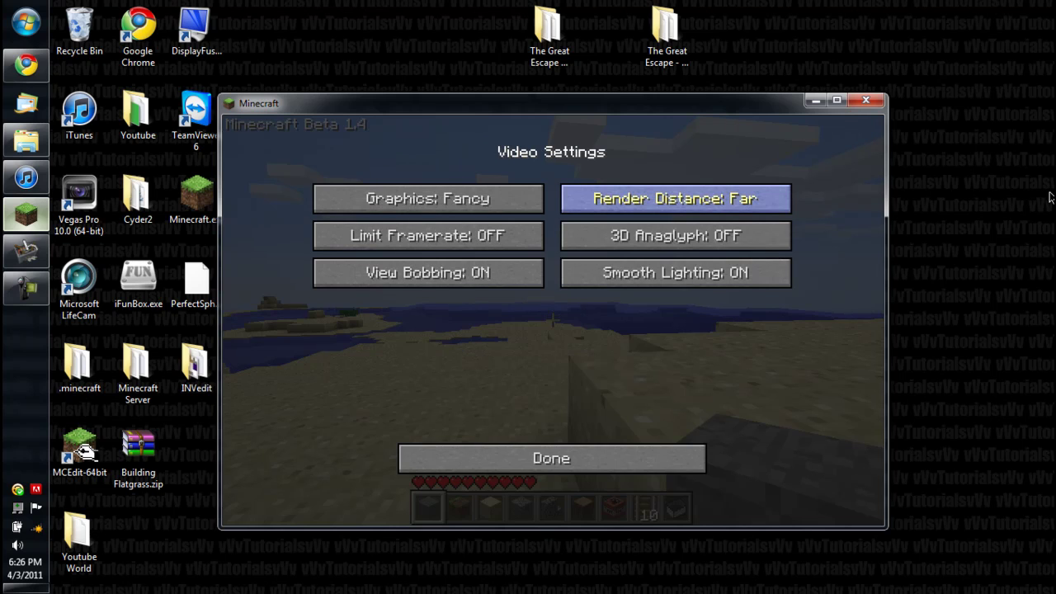
left_click(675, 198)
left_click(675, 198)
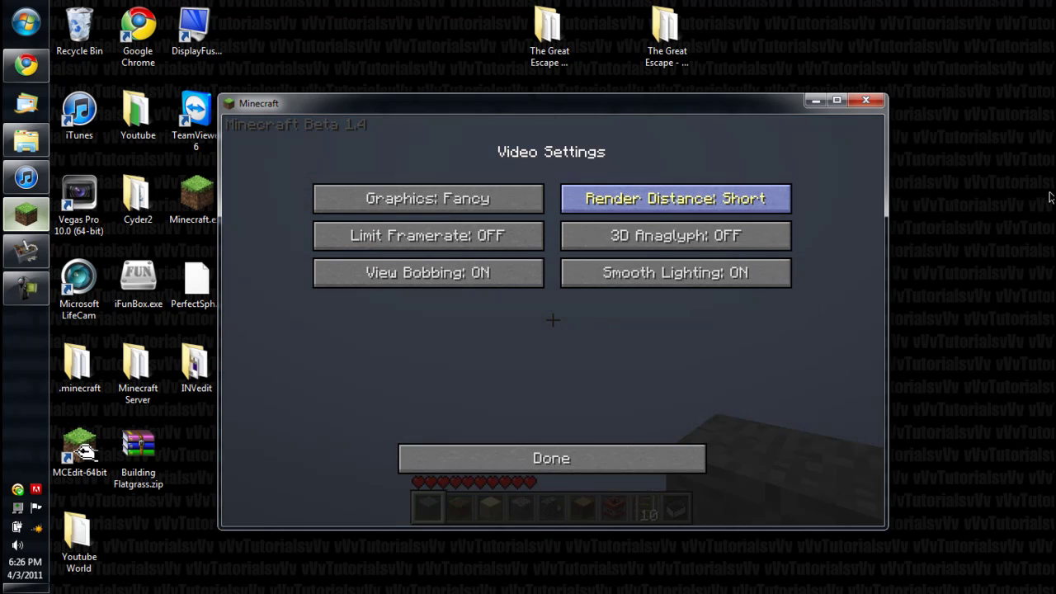
left_click(675, 198)
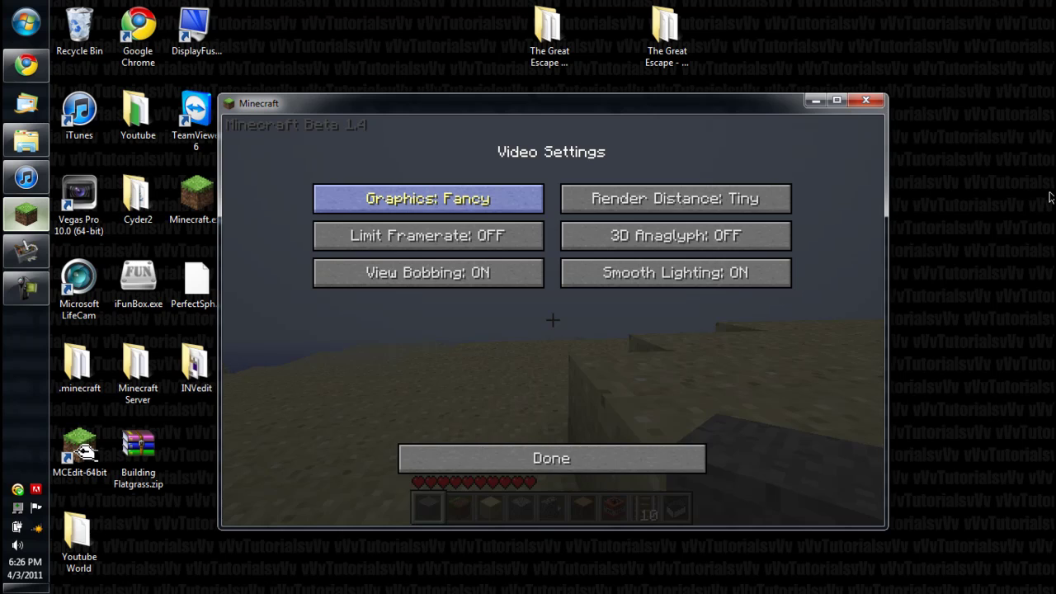
left_click(427, 198)
left_click(551, 458)
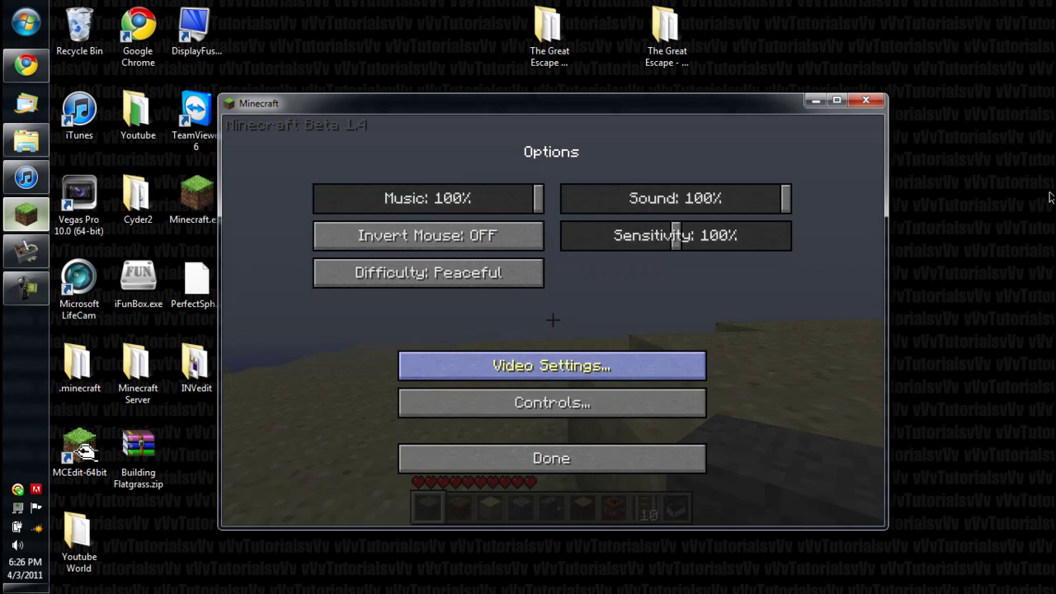
left_click(551, 458)
left_click(552, 270)
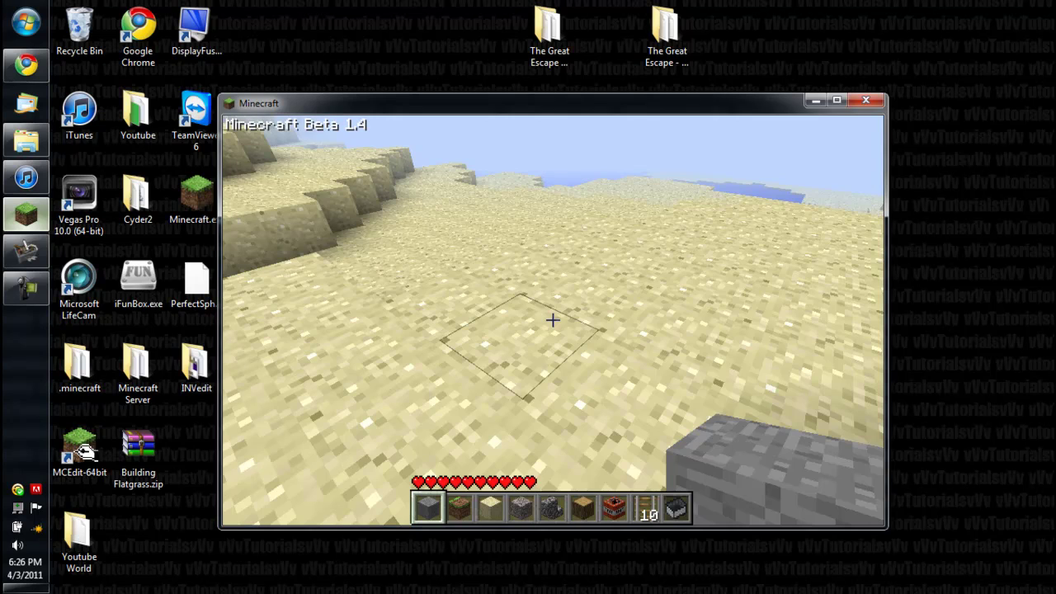
Step: Check the inventory contents and place several stone blocks on the sand
key("e")
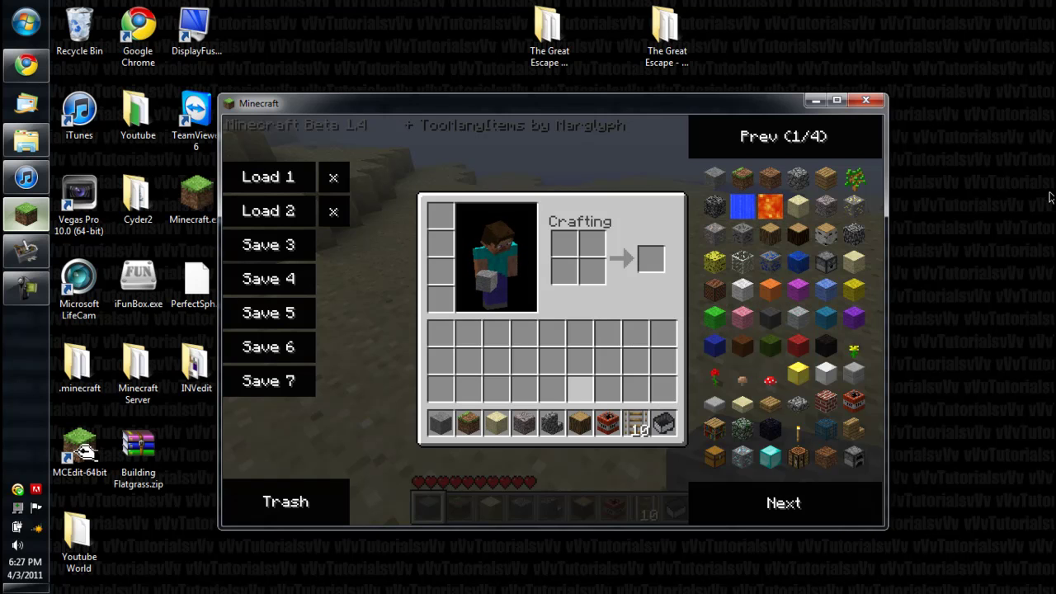
key("e")
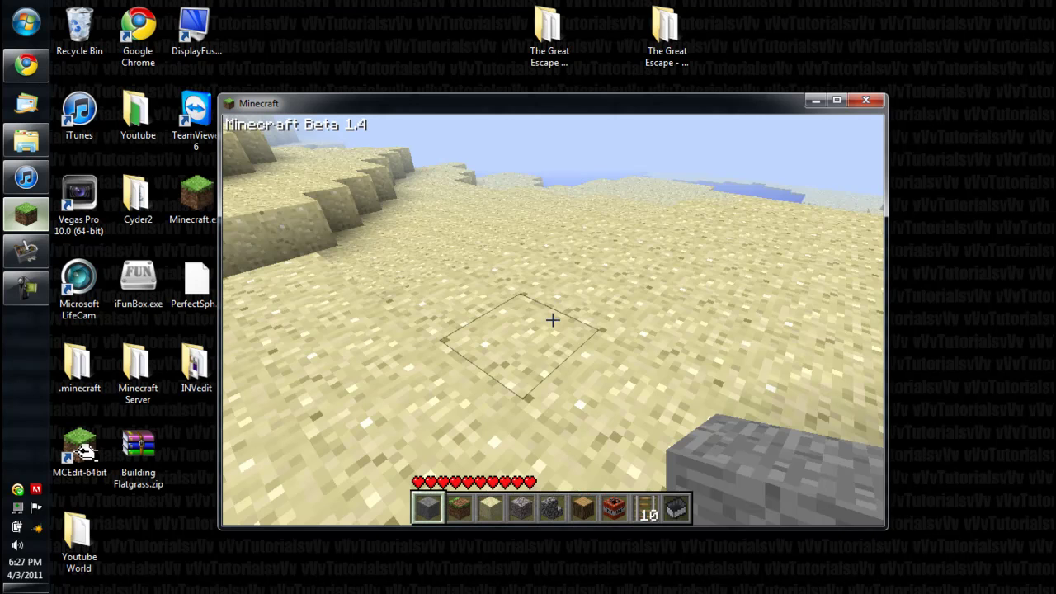
right_click(553, 320)
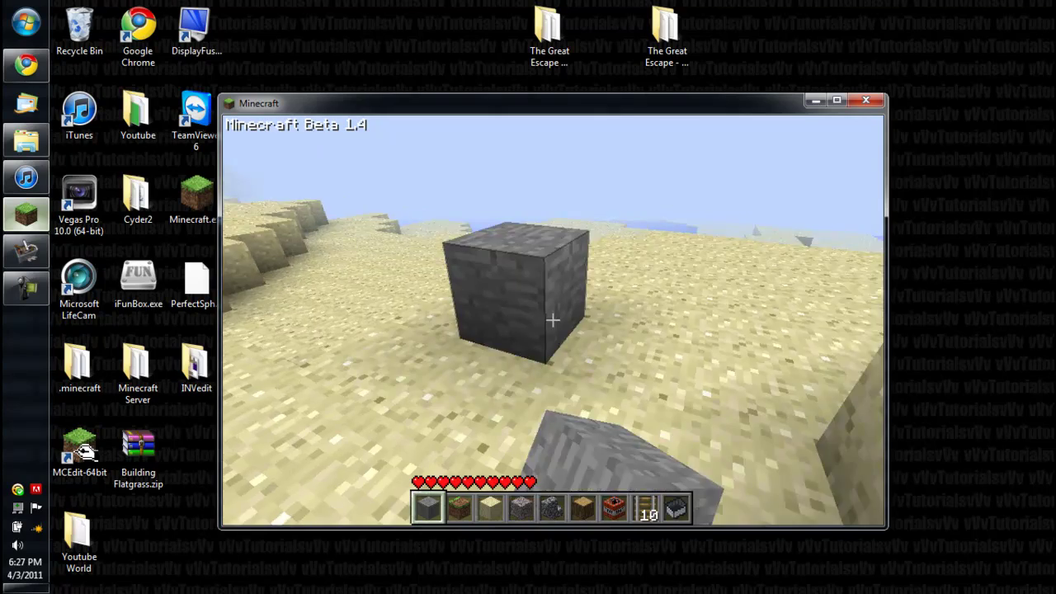
right_click(552, 320)
right_click(552, 320)
right_click(553, 321)
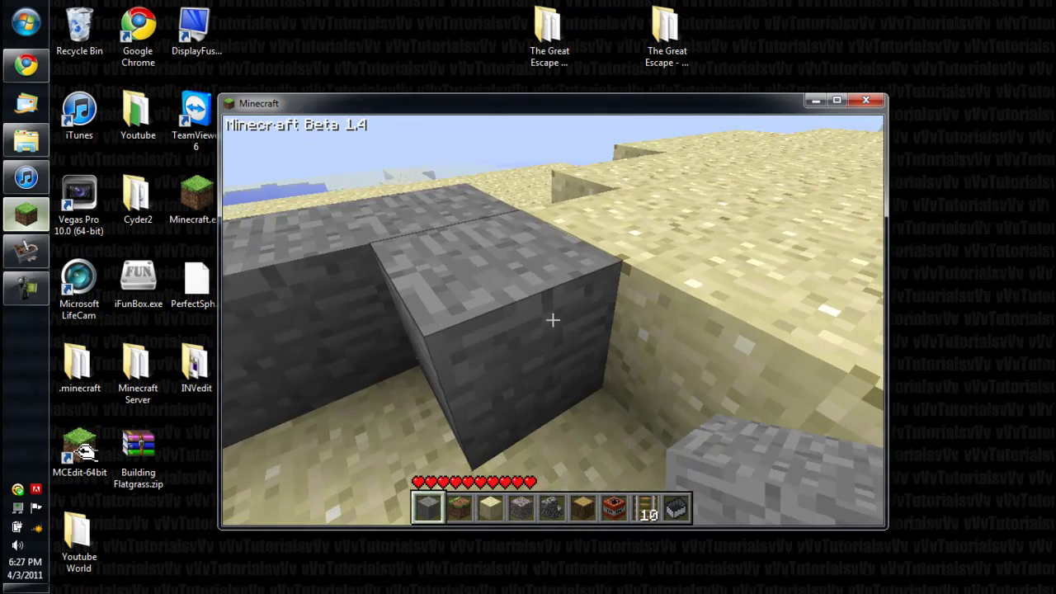
right_click(553, 321)
right_click(552, 320)
right_click(552, 320)
right_click(553, 320)
right_click(554, 320)
Step: Place several grass blocks from the second hotbar slot beside and between the stone blocks
scroll(554, 320, "down", 1)
key("w")
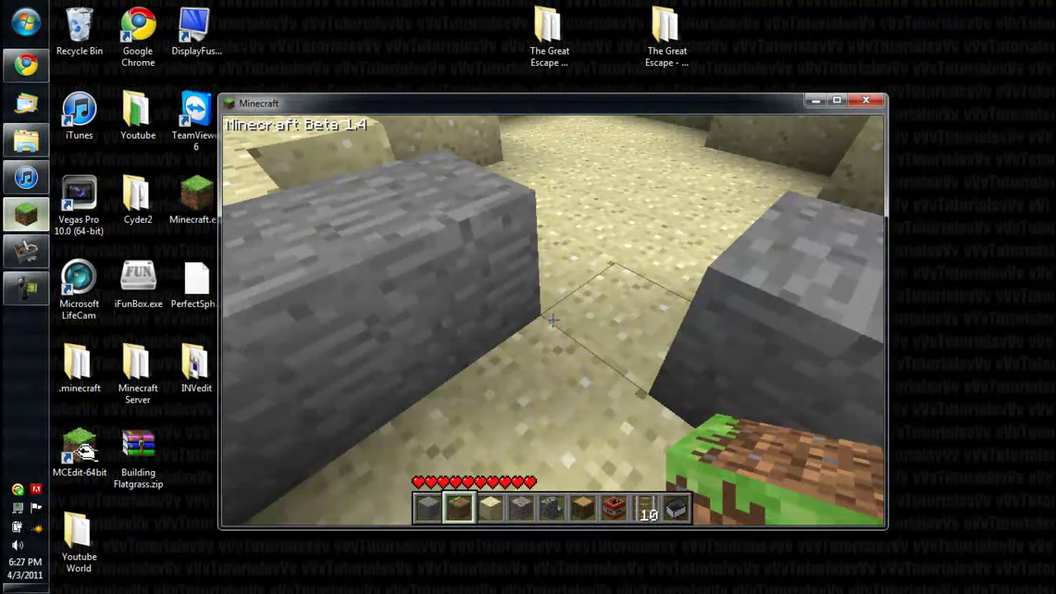
right_click(553, 320)
right_click(553, 320)
right_click(553, 320)
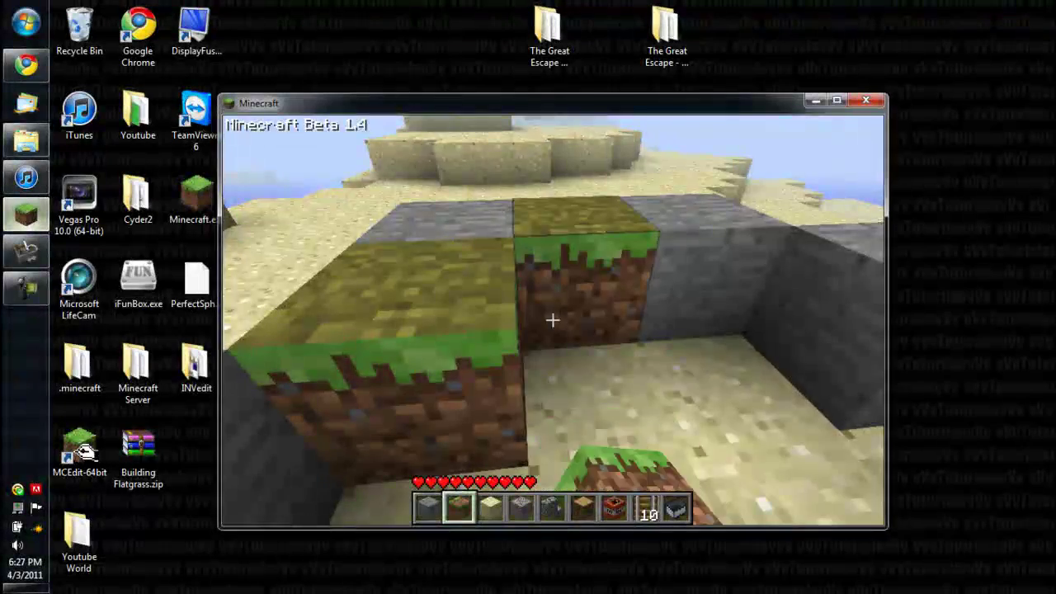
key("w")
right_click(553, 320)
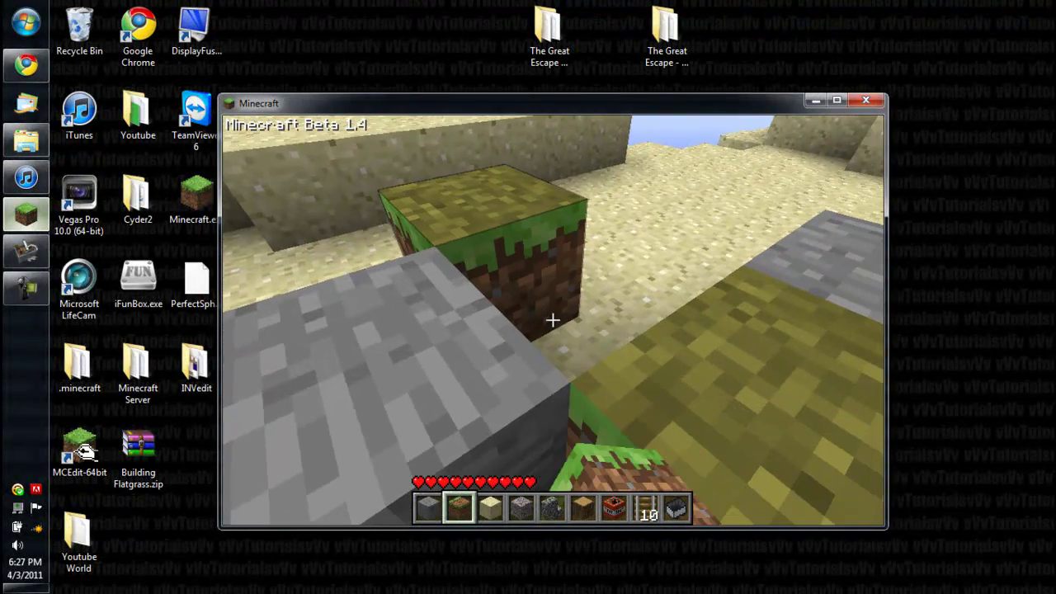
Step: Place sand and gravel blocks from the third and fourth hotbar slots near the grass blocks
key("w")
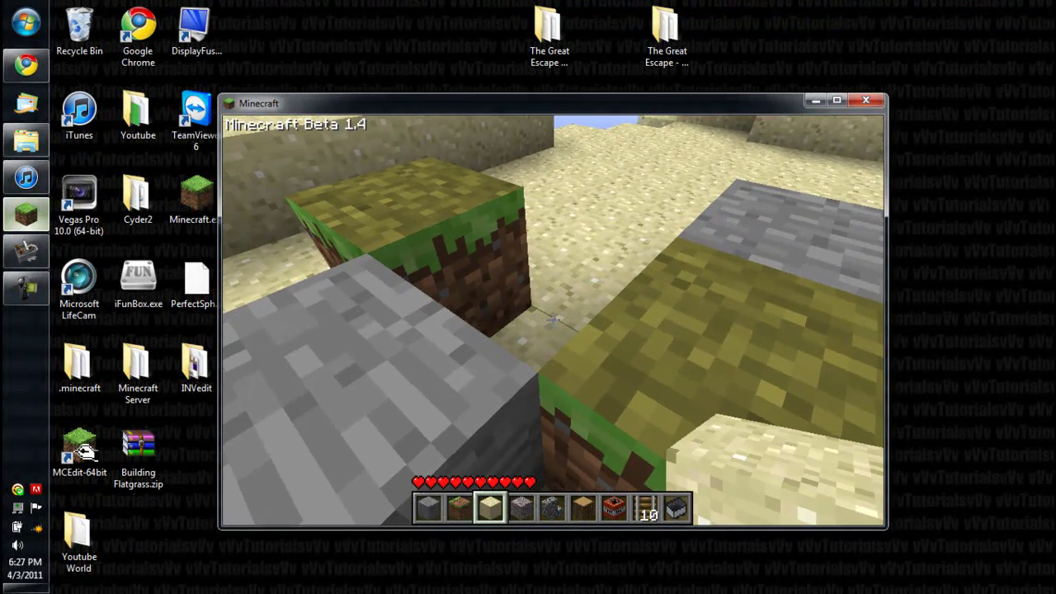
right_click(553, 320)
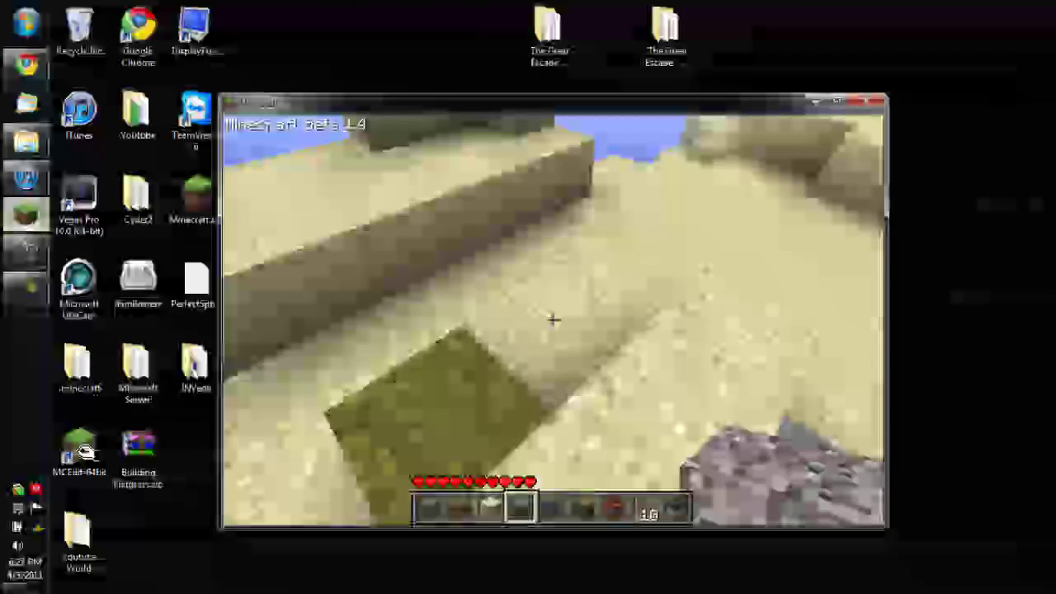
right_click(553, 320)
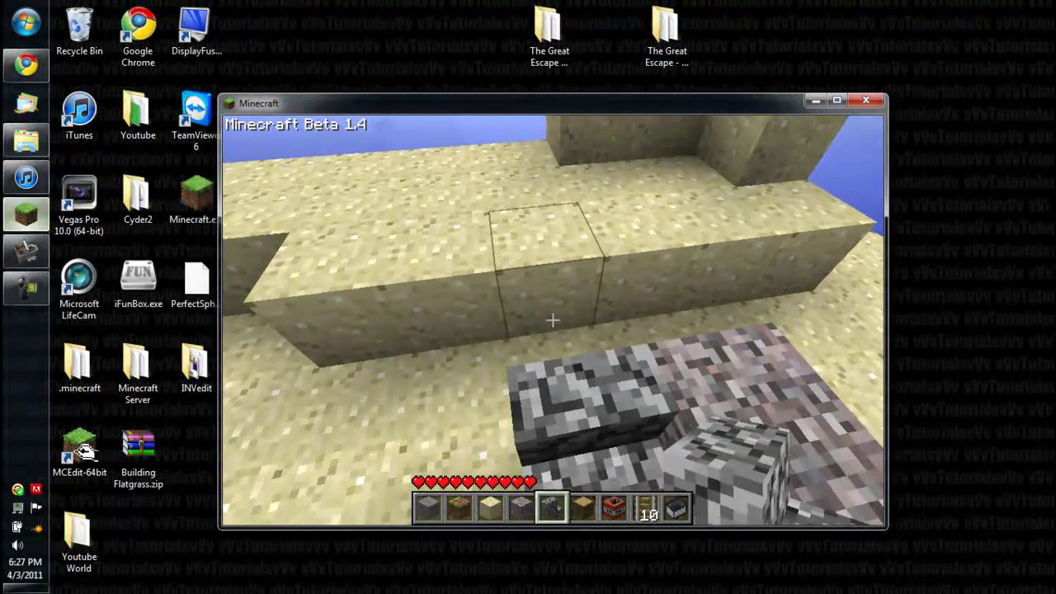
Step: Build an ascending flight of cobblestone stairs toward the water from the fifth hotbar slot
right_click(552, 320)
right_click(553, 321)
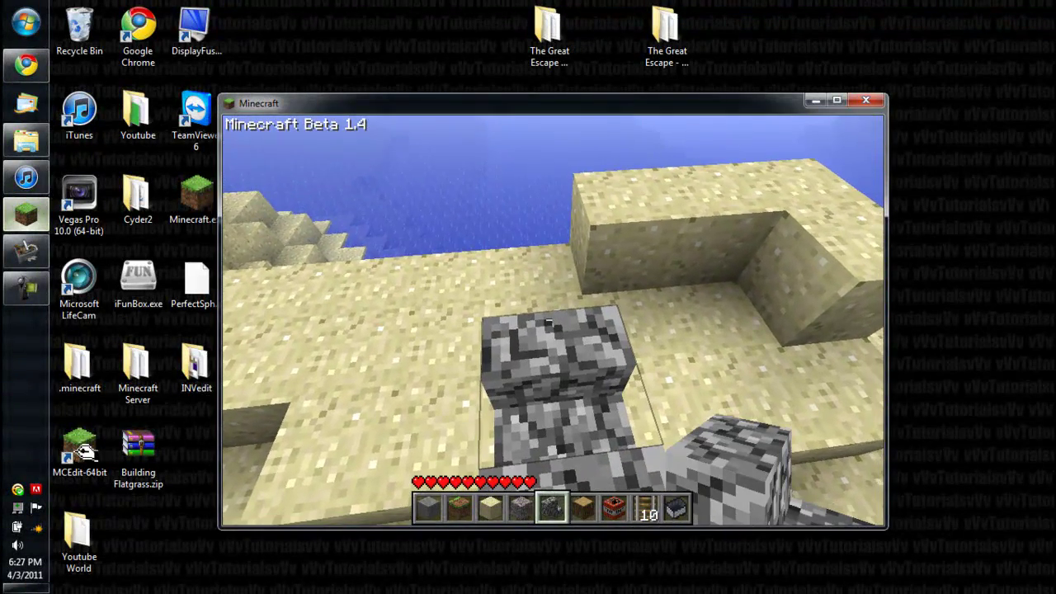
right_click(548, 321)
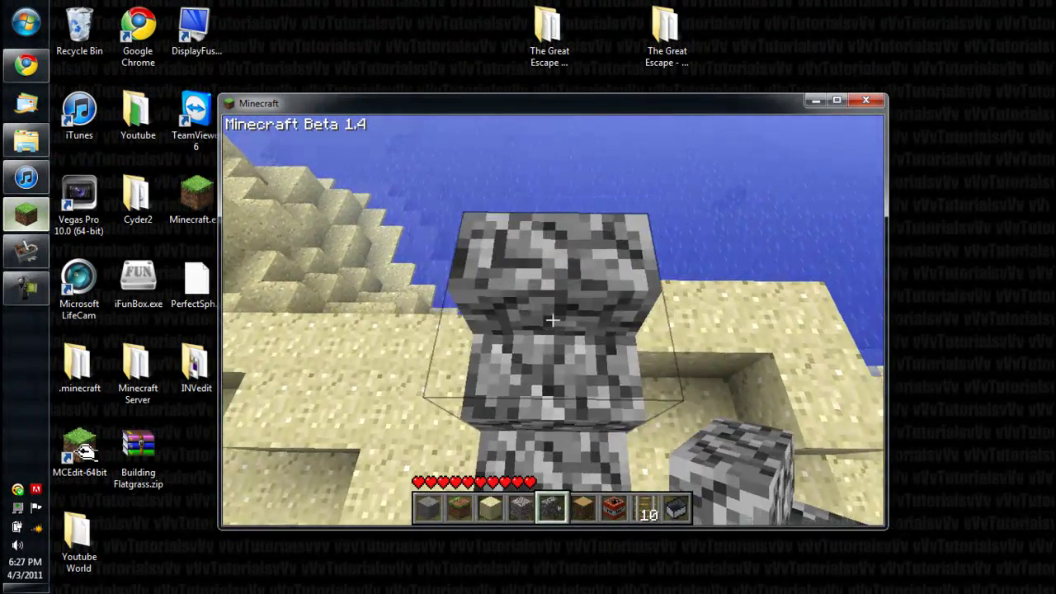
Step: Stack wood logs from the sixth hotbar slot beside the upper end of the cobblestone stairs
scroll(552, 320, "up", 1)
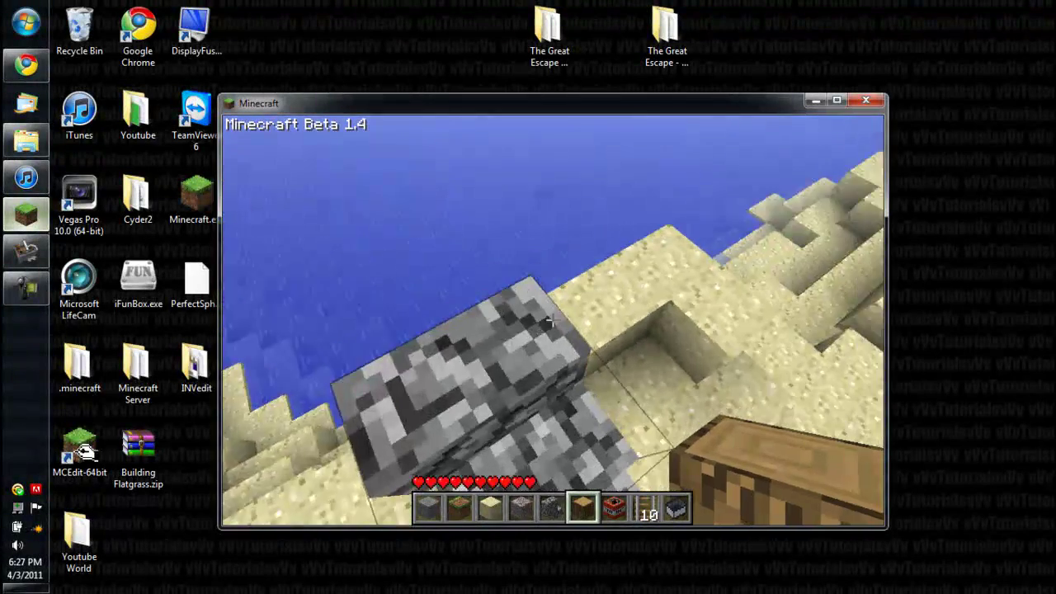
right_click(552, 320)
right_click(552, 321)
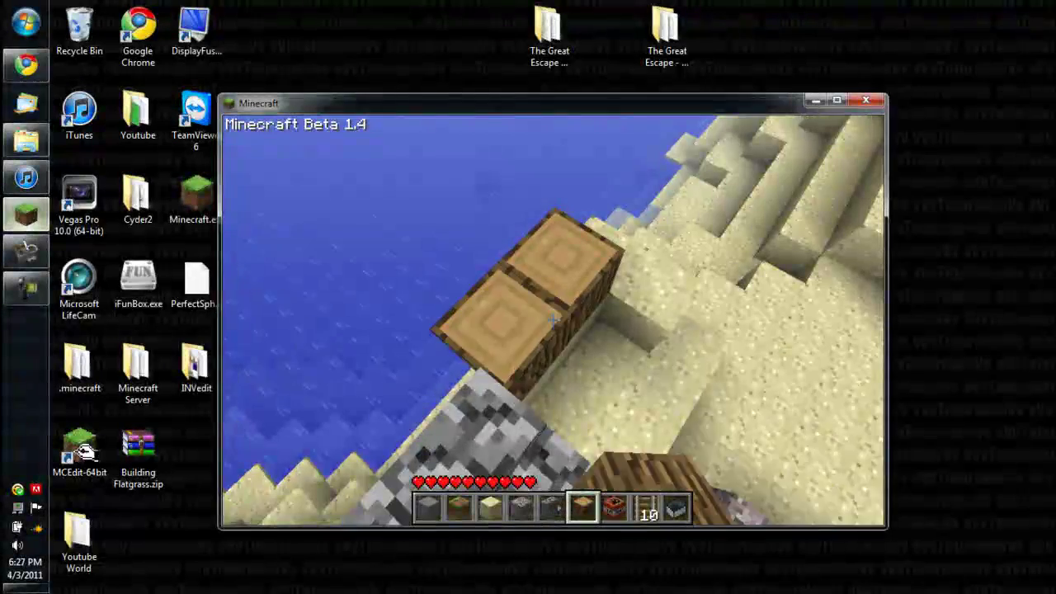
right_click(552, 320)
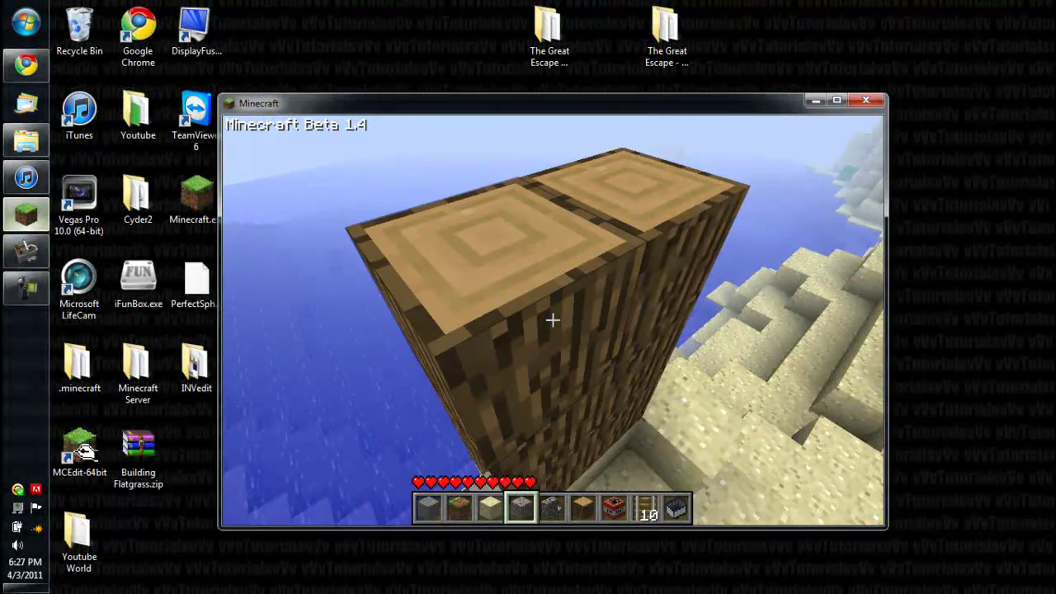
Step: Place two TNT blocks side by side on the sand near the shoreline
scroll(552, 320, "down", 1)
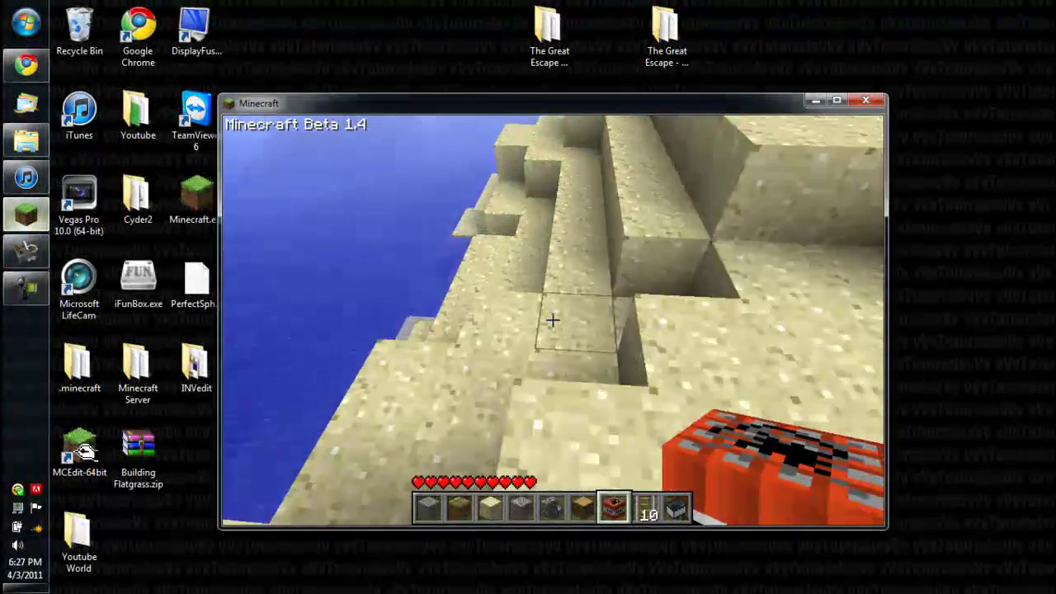
right_click(552, 320)
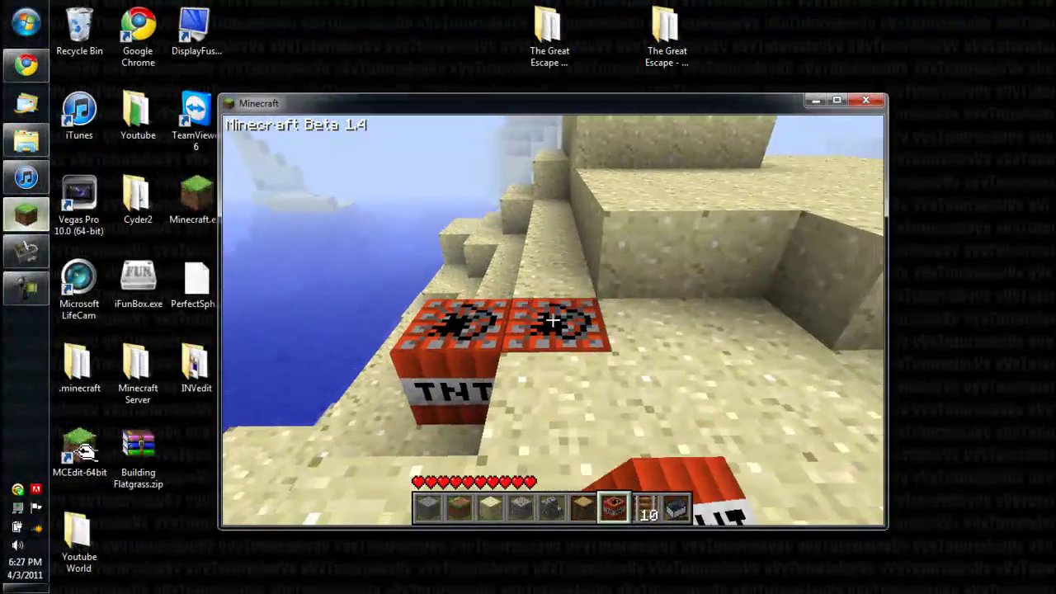